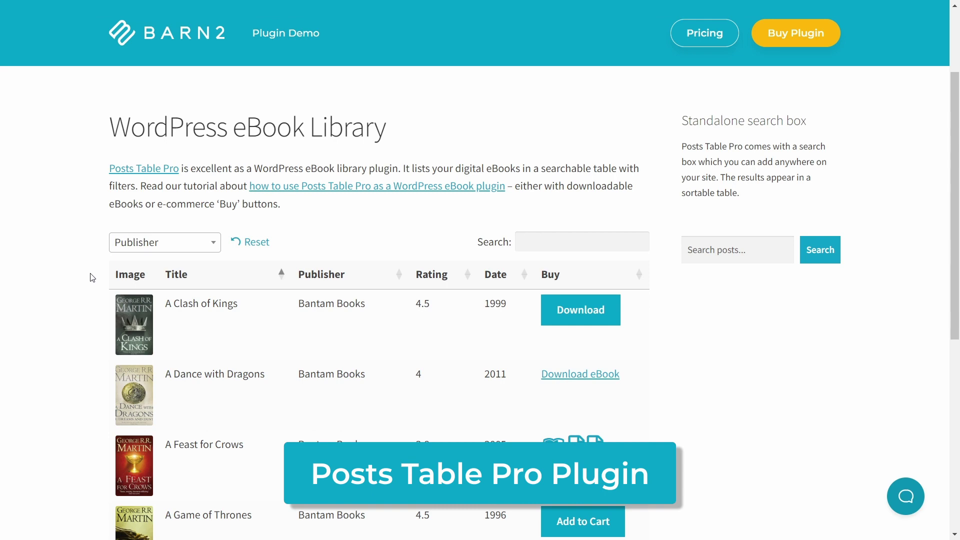
# Browse the Posts Table Pro demo tables and open the Member Directory demo page
pyautogui.scroll(-1, 93, 278)
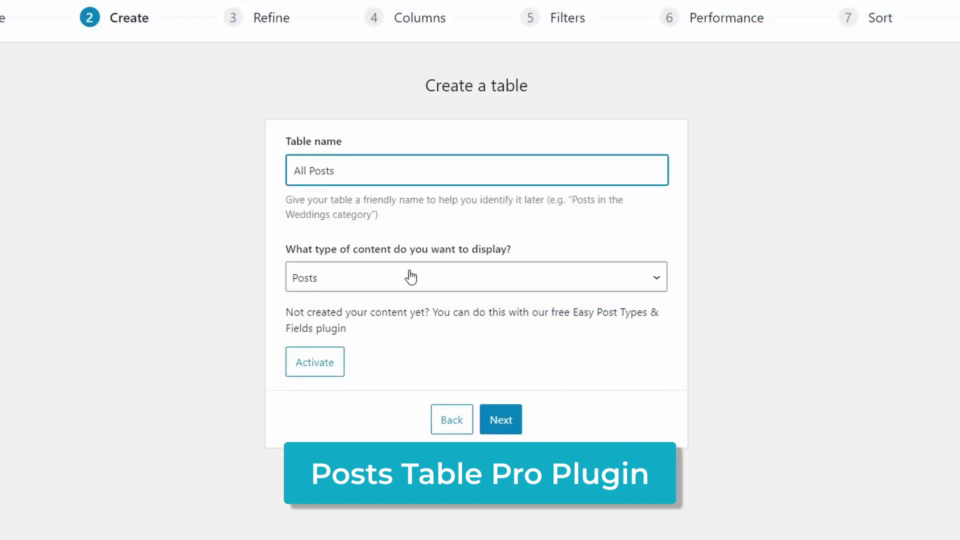
pyautogui.click(408, 275)
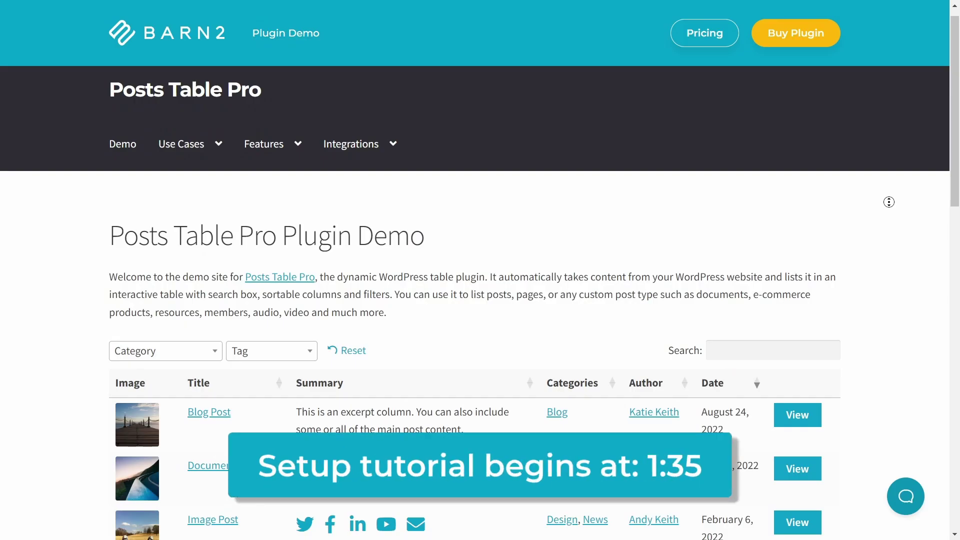
pyautogui.scroll(-2, 889, 202)
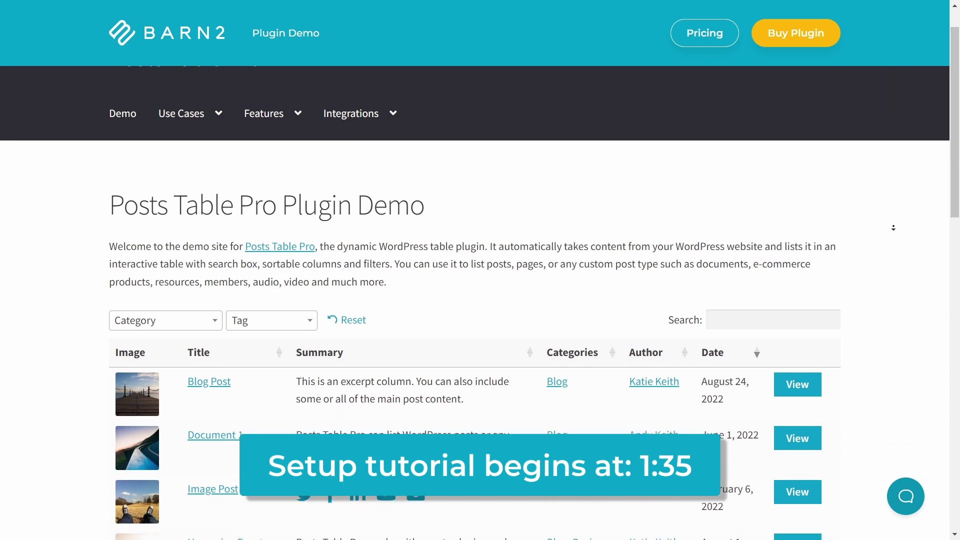
pyautogui.scroll(-2, 893, 228)
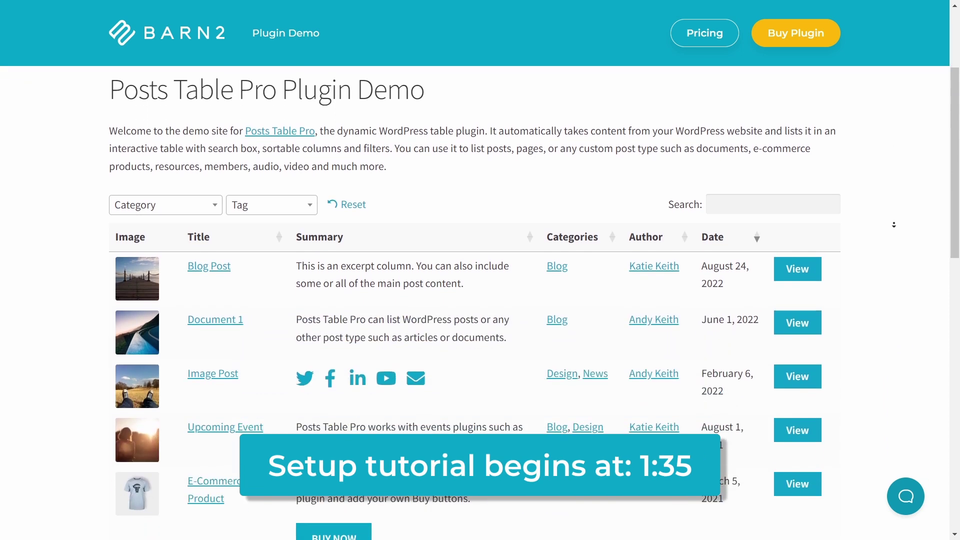
pyautogui.scroll(-2, 894, 223)
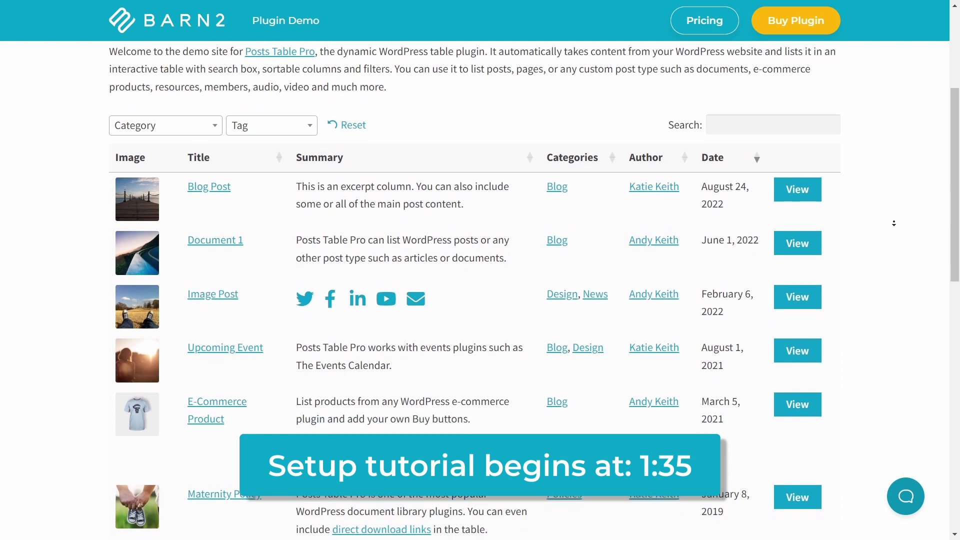
pyautogui.scroll(-2, 894, 224)
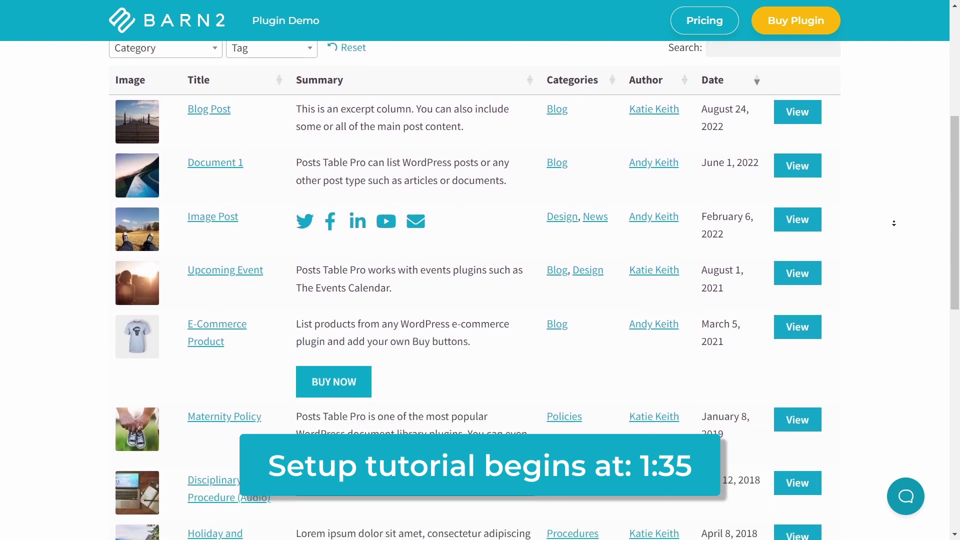
pyautogui.scroll(-2, 895, 223)
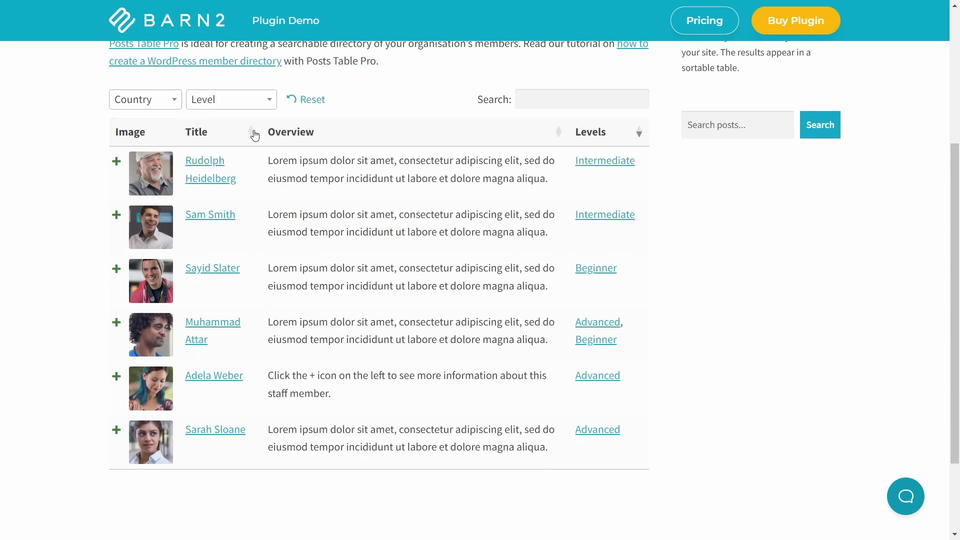
# Sort the member table by Title ascending then descending, and expand and collapse a member's details
pyautogui.click(253, 133)
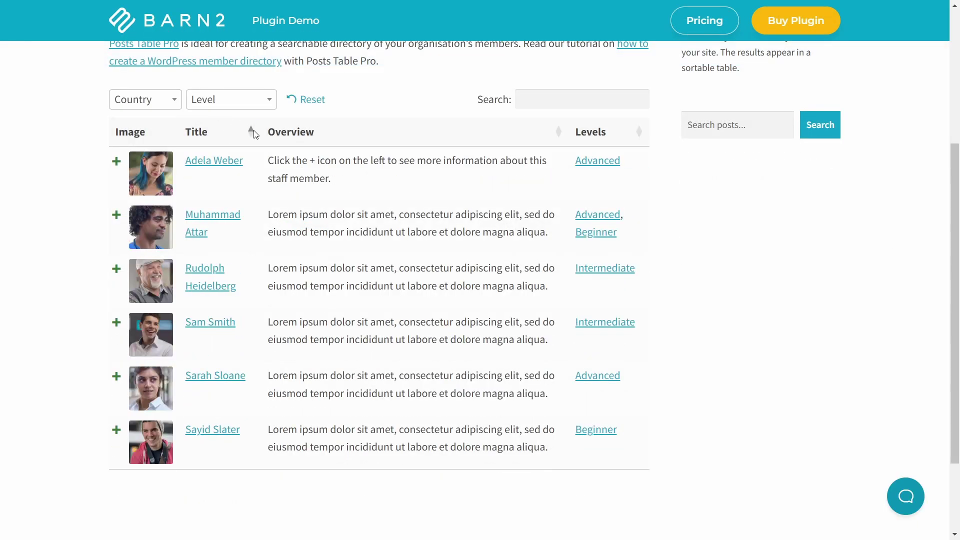
pyautogui.click(253, 133)
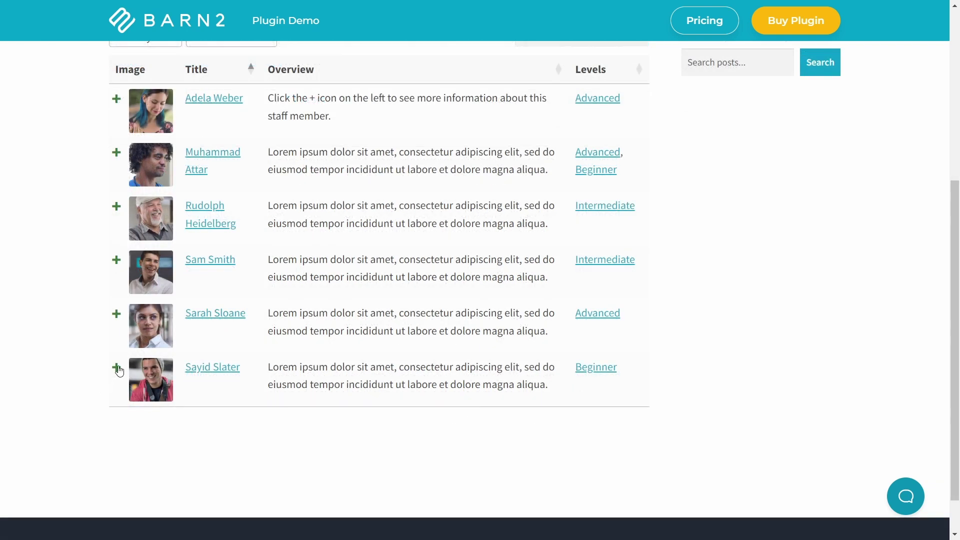
pyautogui.click(117, 369)
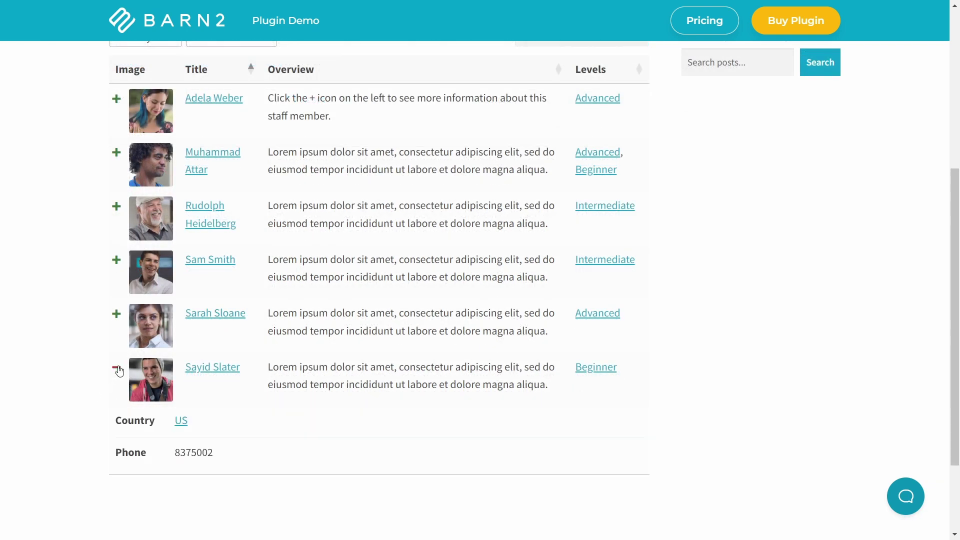
pyautogui.click(118, 369)
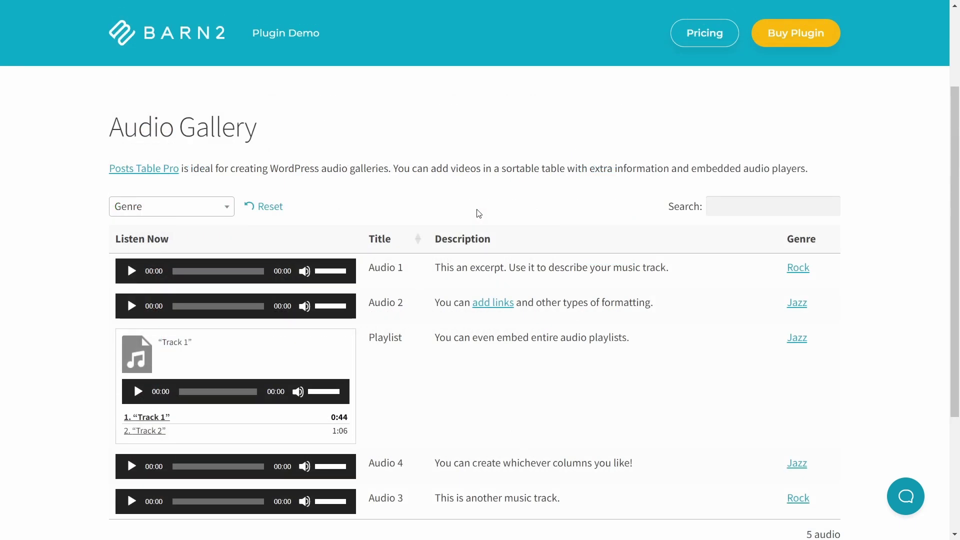
# Filter the eBook Library table by publisher Nemo Press to list The Armageddon Rag
pyautogui.scroll(-1, 479, 213)
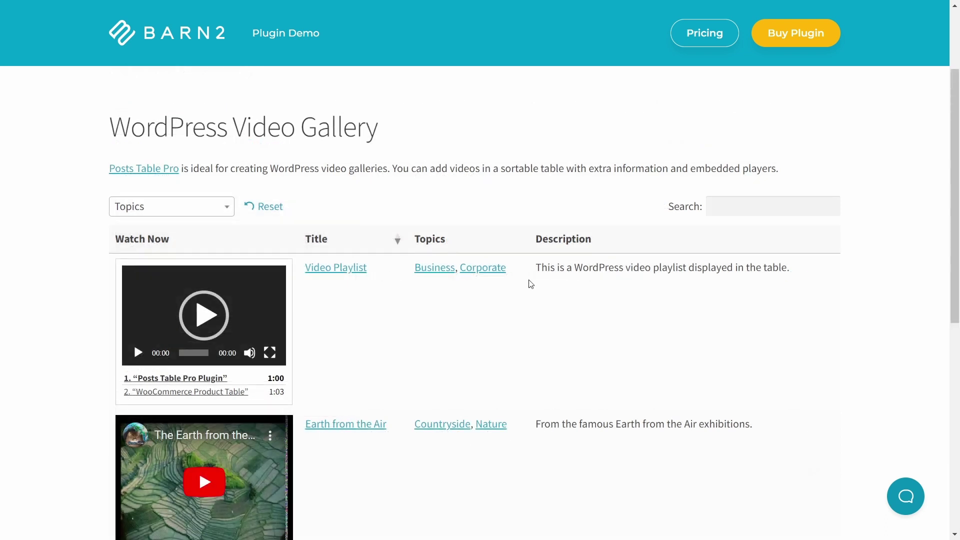
pyautogui.scroll(-2, 530, 284)
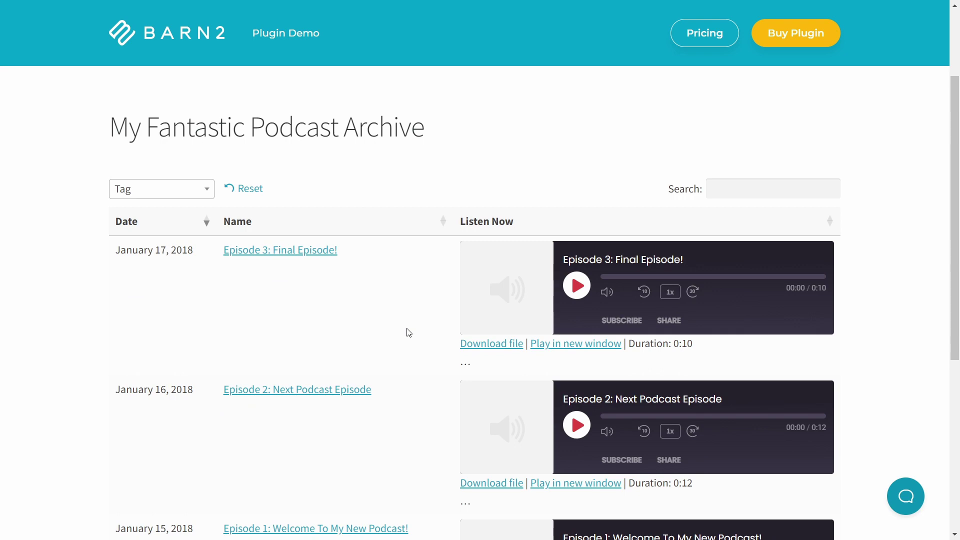
pyautogui.scroll(-2, 409, 332)
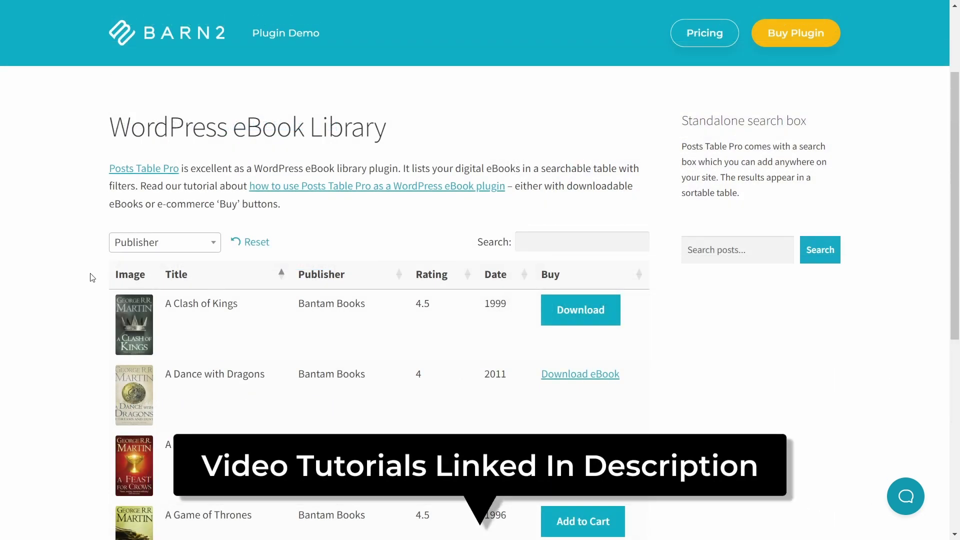
pyautogui.scroll(-1, 92, 278)
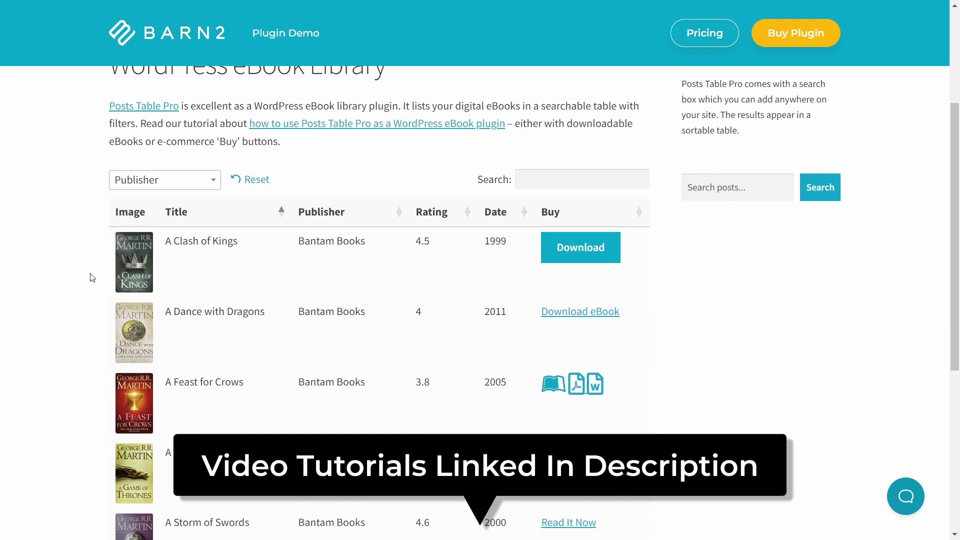
pyautogui.click(200, 181)
pyautogui.click(170, 248)
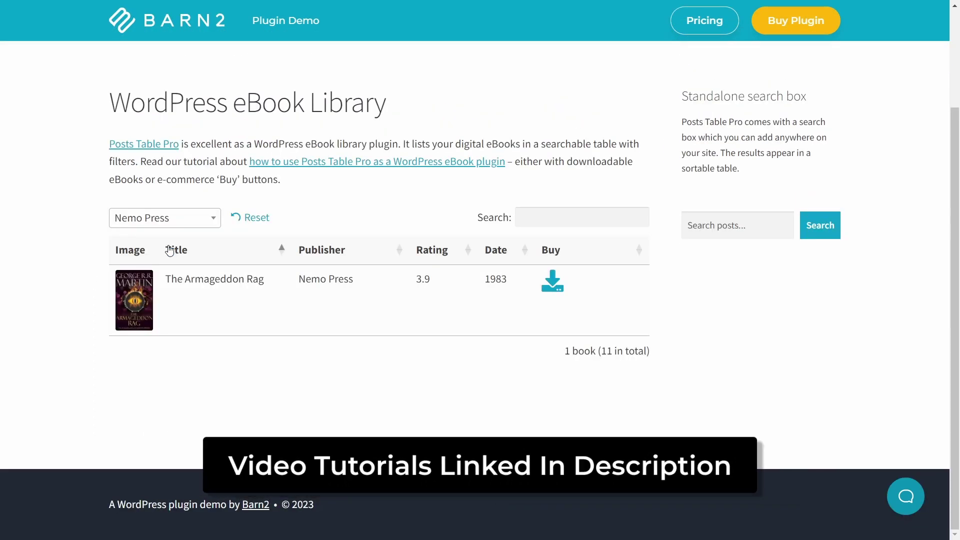
pyautogui.click(182, 220)
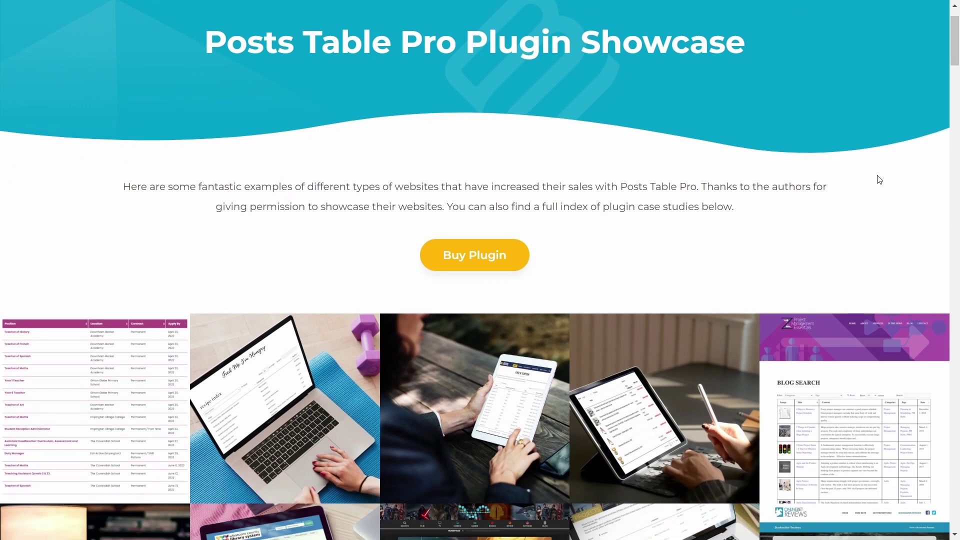
# Download posts-table-pro.zip from the Posts Table Pro entry in the account's plugin list
pyautogui.scroll(-3, 879, 179)
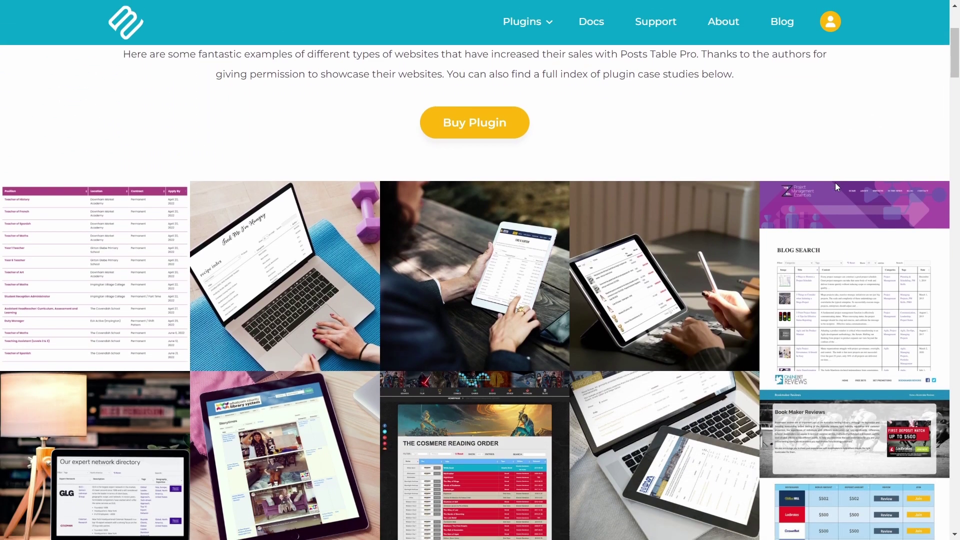
pyautogui.scroll(-1, 837, 189)
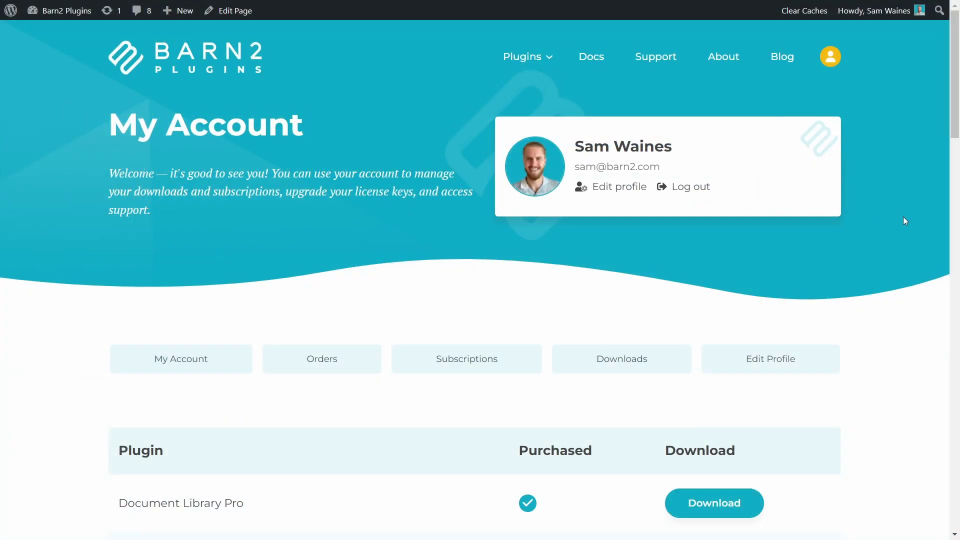
pyautogui.scroll(-6, 903, 217)
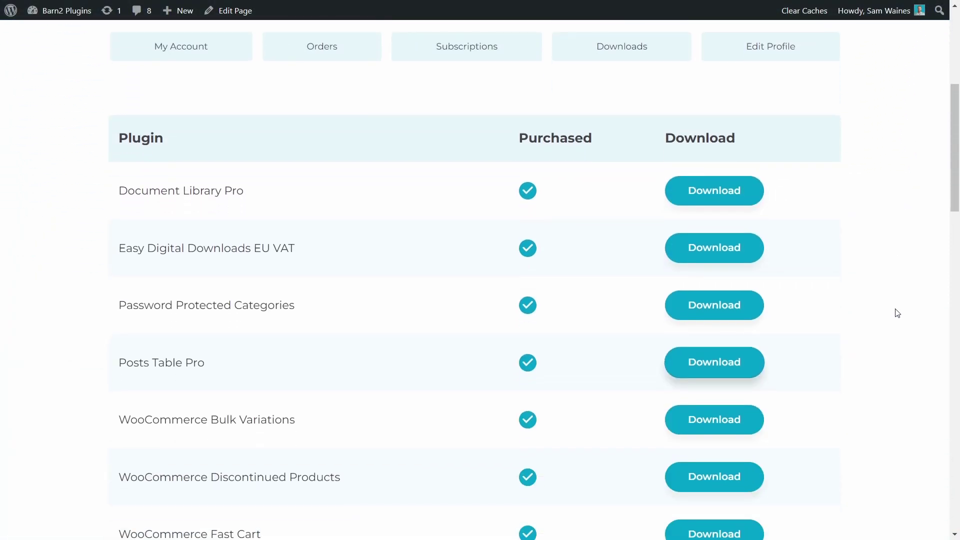
pyautogui.click(700, 370)
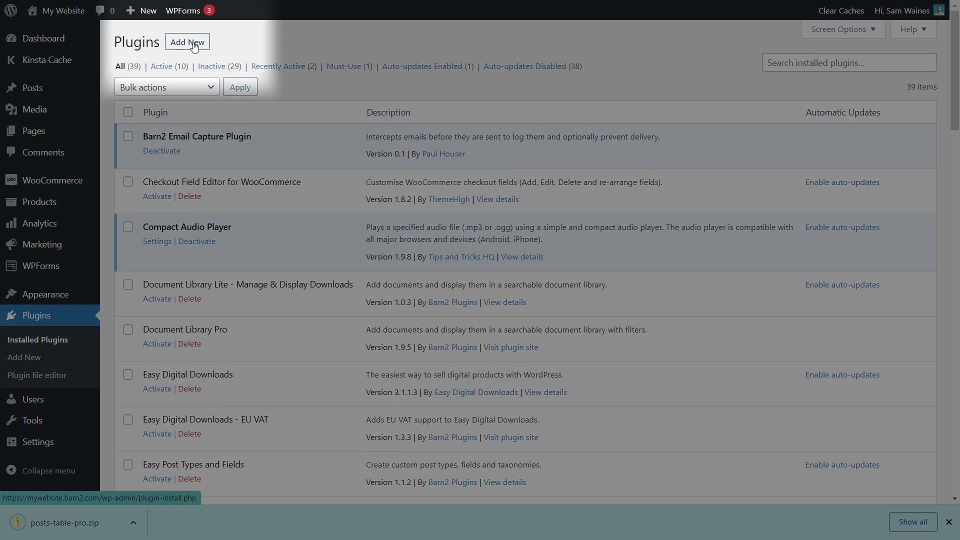
# Upload posts-table-pro.zip under Plugins > Add New, install it, and activate Posts Table Pro
pyautogui.click(193, 44)
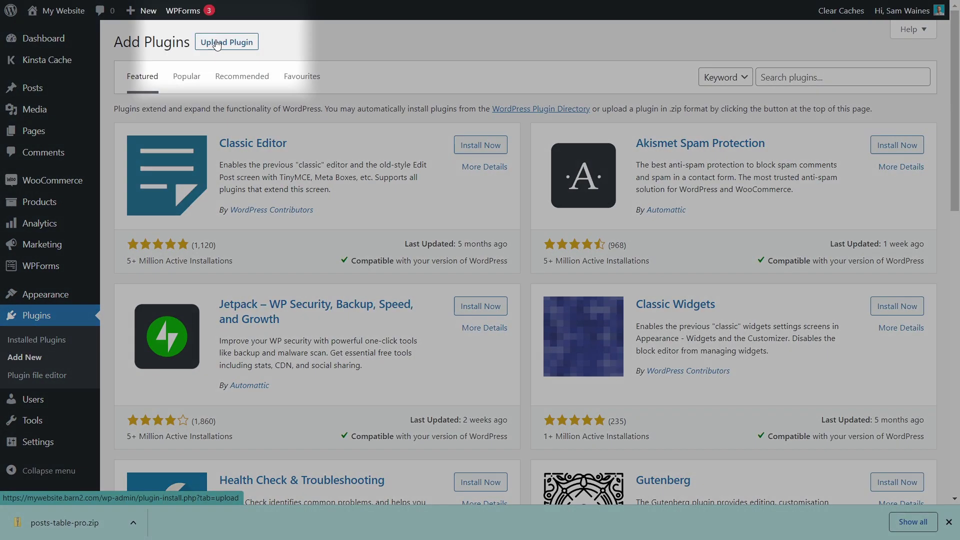
pyautogui.click(216, 44)
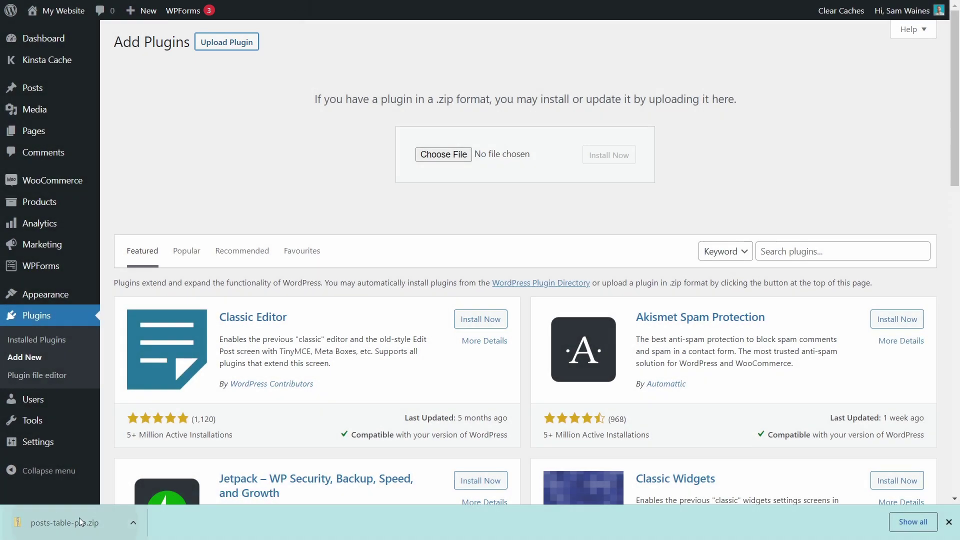
pyautogui.moveTo(65, 523); pyautogui.dragTo(487, 160)
pyautogui.click(606, 158)
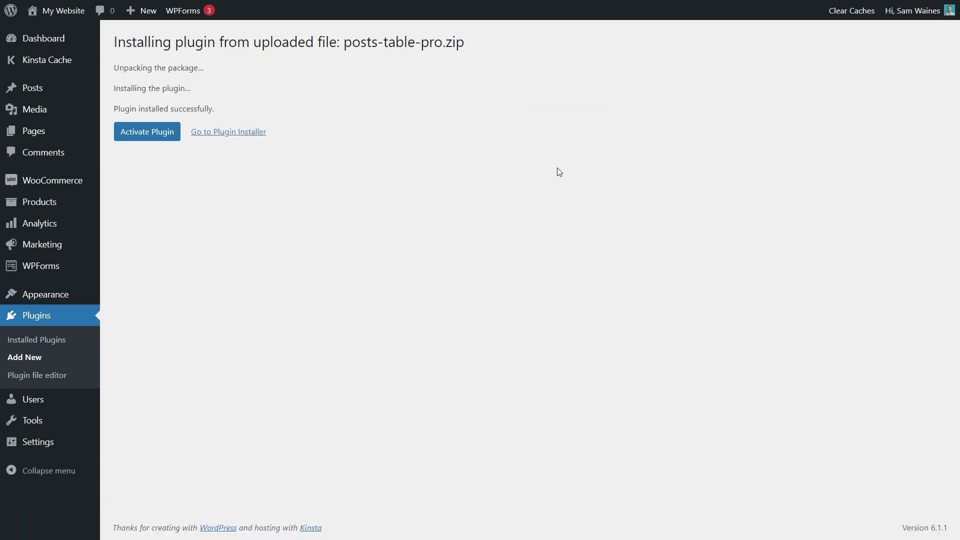
pyautogui.click(147, 136)
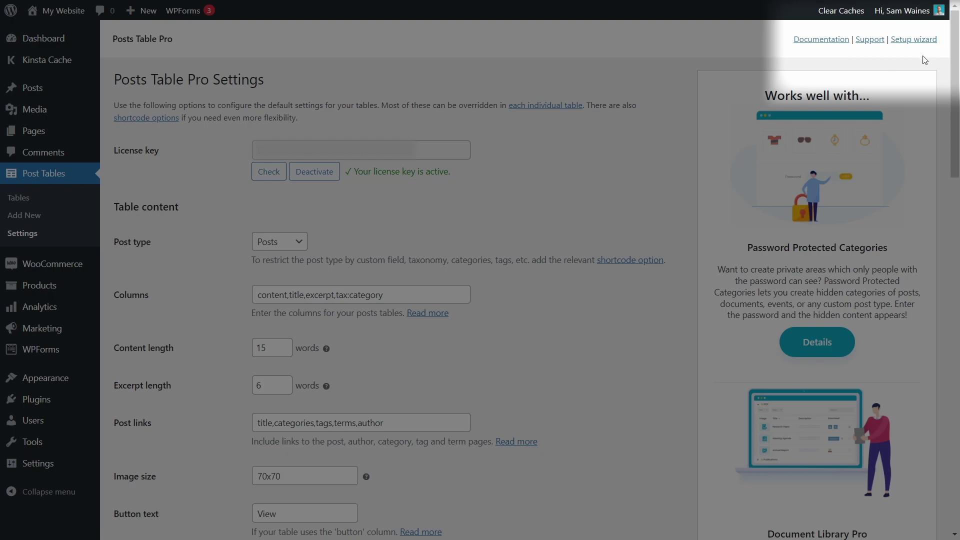
# Launch the Posts Table Pro setup wizard and advance past Welcome to the Create a table step
pyautogui.click(922, 39)
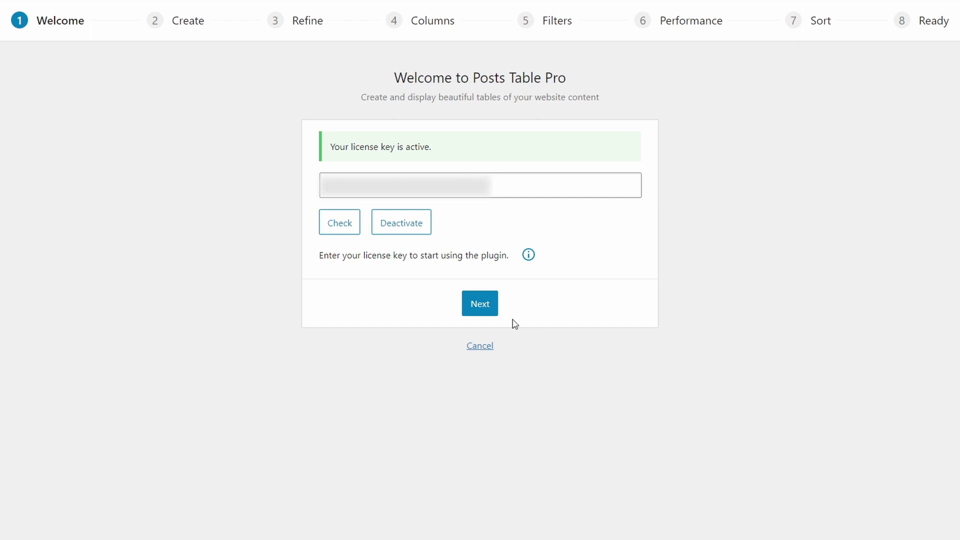
pyautogui.click(488, 314)
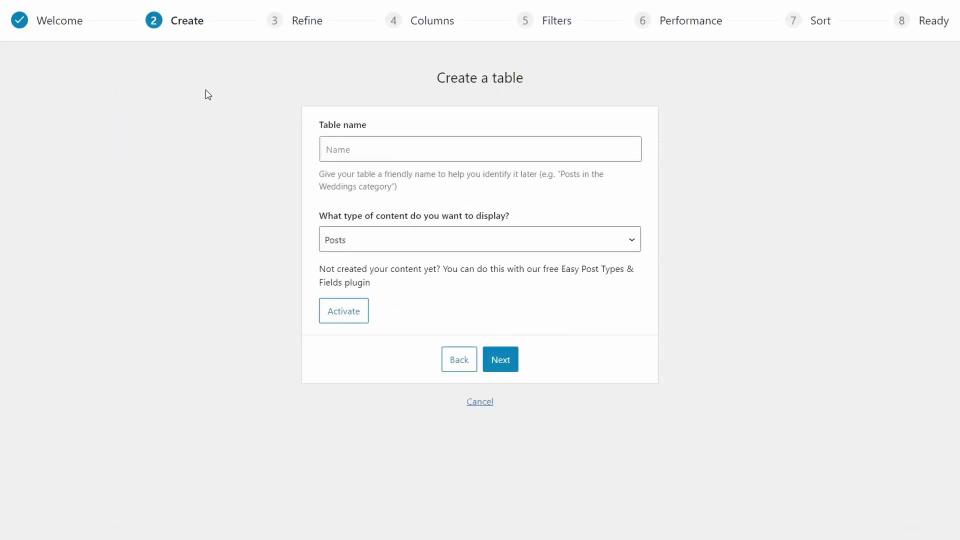
# Name the table 'All Posts', keep Posts as the content type, and continue
pyautogui.click(380, 147)
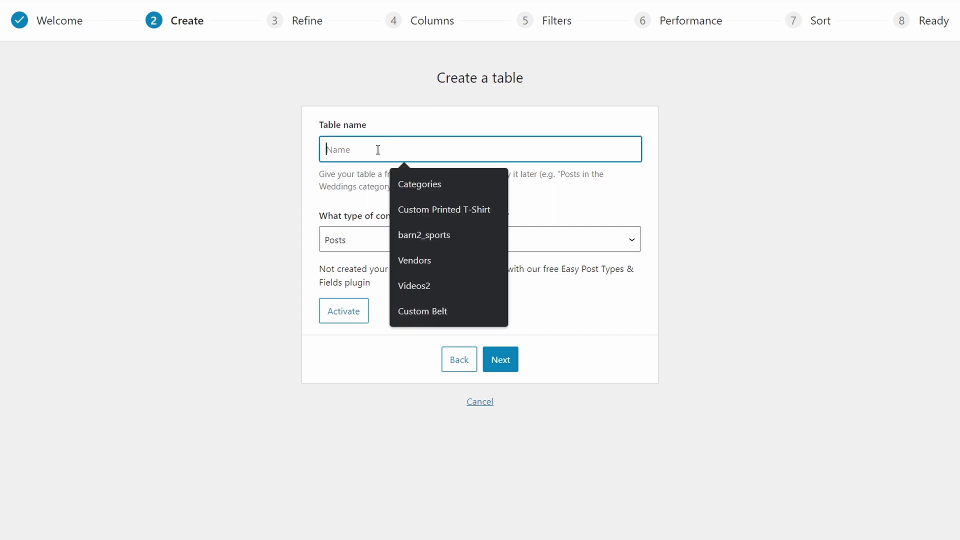
pyautogui.write('Free Stock Photos to Download')
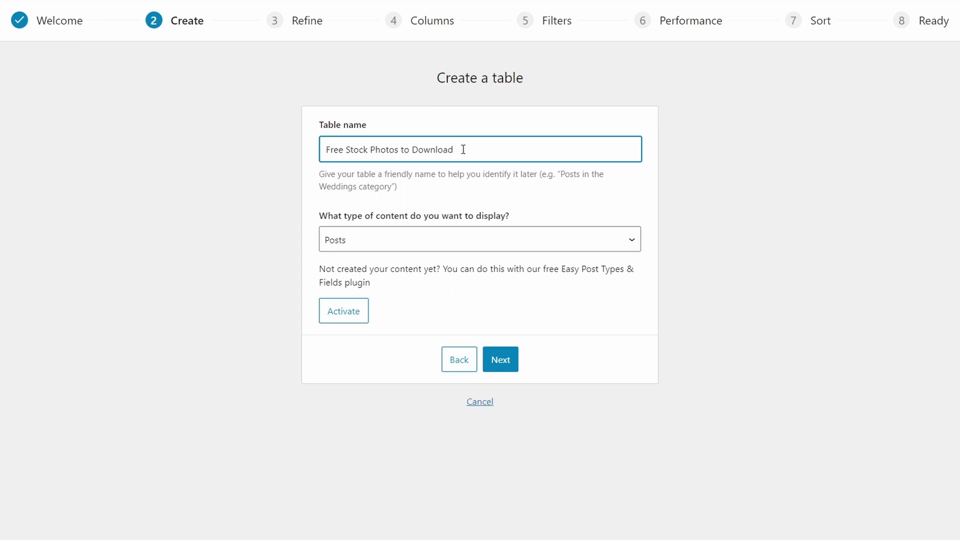
pyautogui.moveTo(463, 149); pyautogui.dragTo(300, 152)
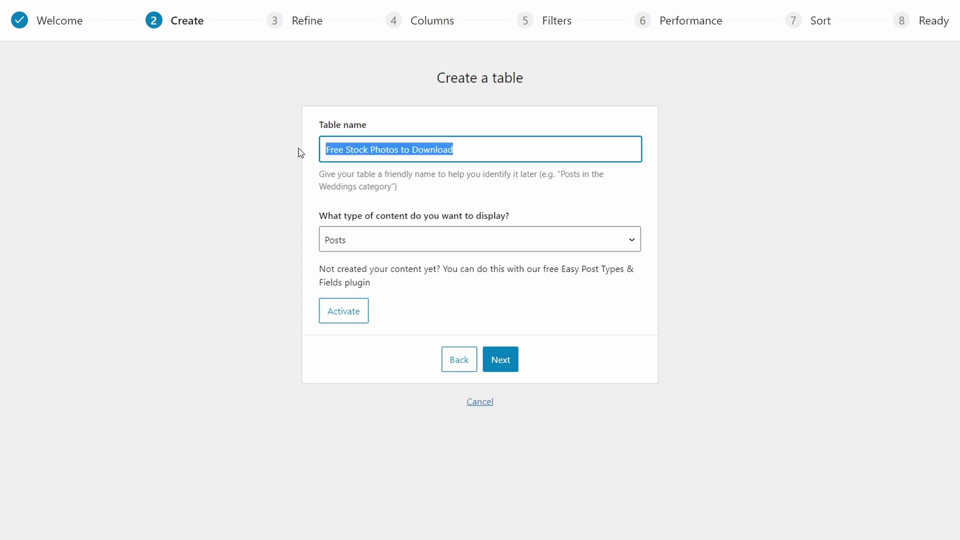
pyautogui.press('BackSpace')
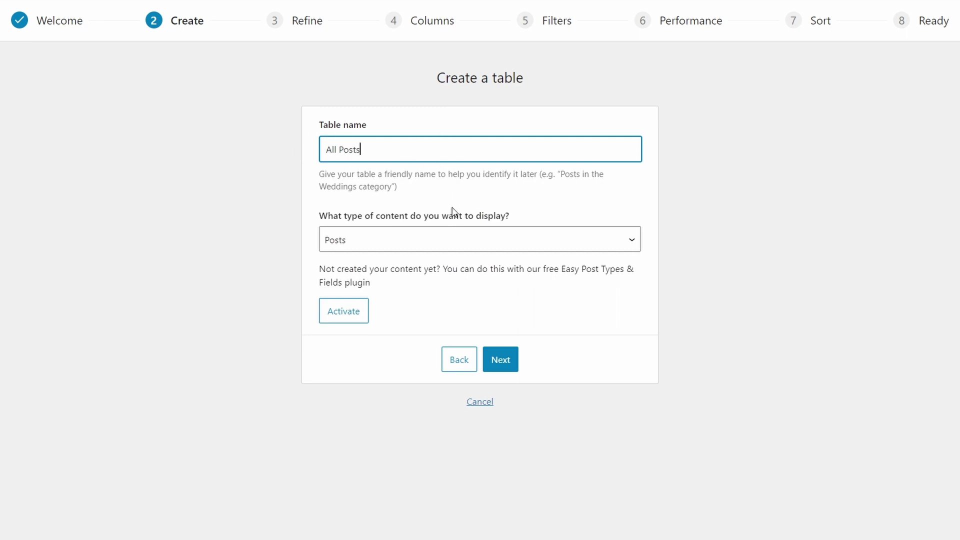
pyautogui.click(425, 239)
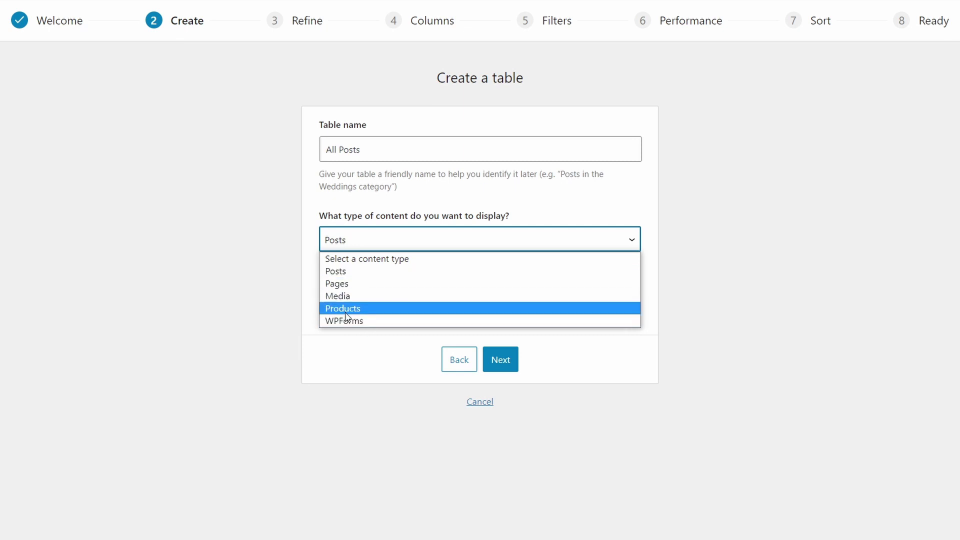
pyautogui.click(354, 272)
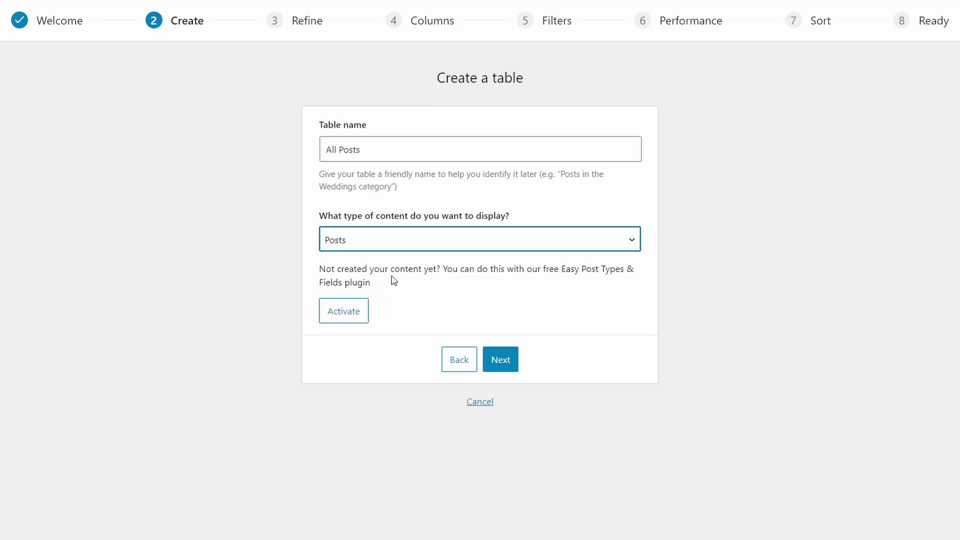
pyautogui.click(506, 365)
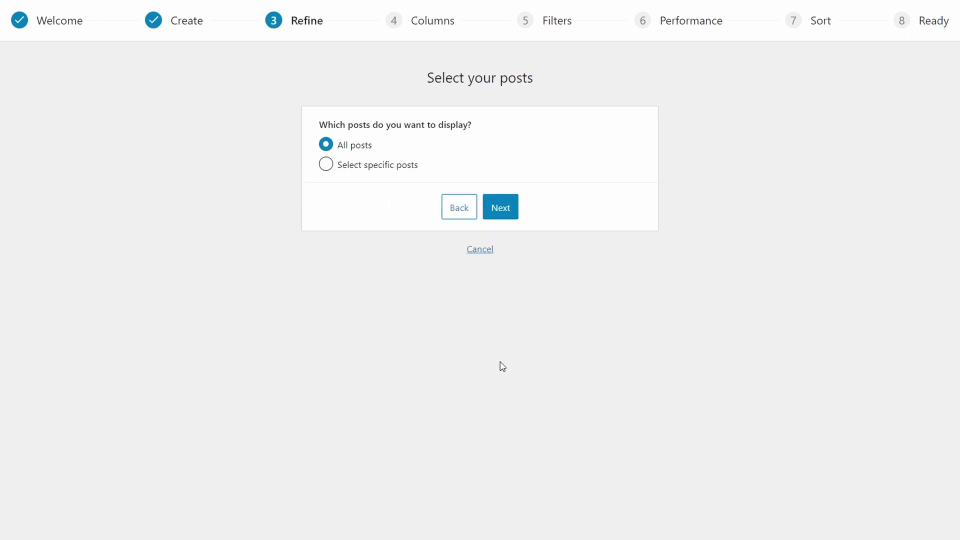
# Try limiting the table to the Business Articles category, then clear that category filter
pyautogui.click(325, 165)
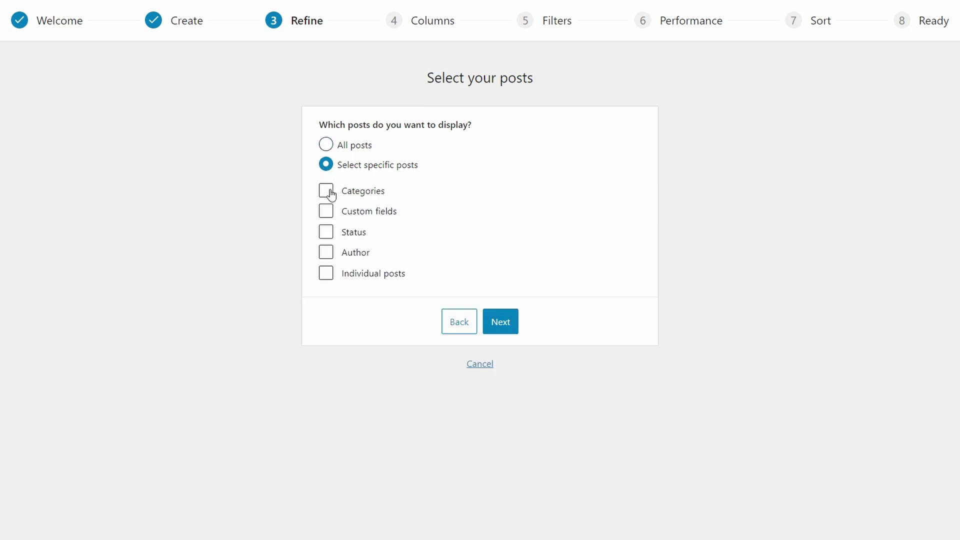
pyautogui.click(326, 191)
pyautogui.click(477, 234)
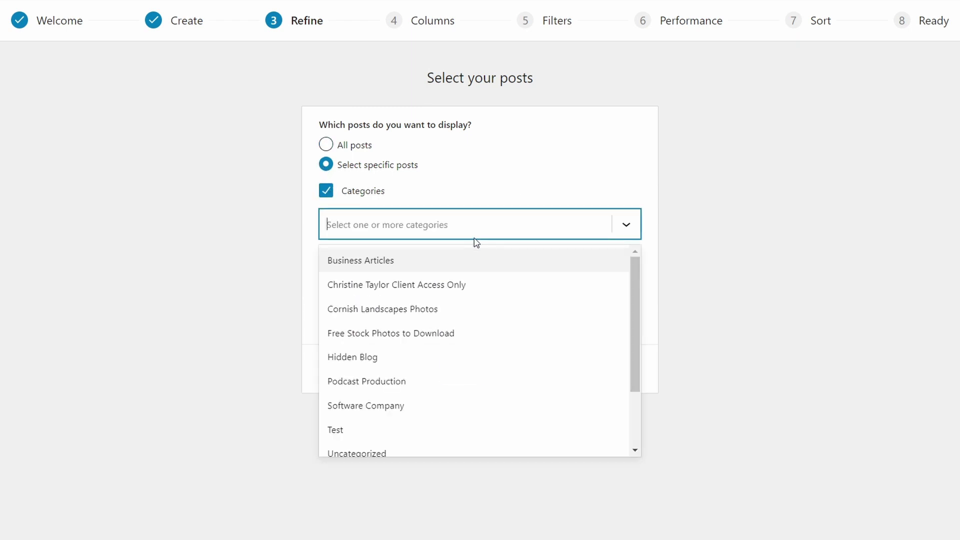
pyautogui.click(387, 263)
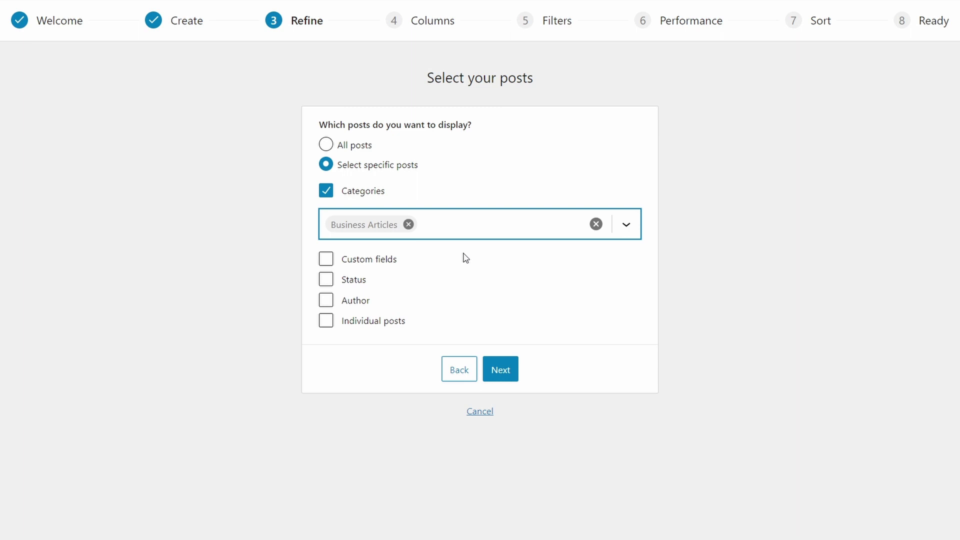
pyautogui.click(597, 226)
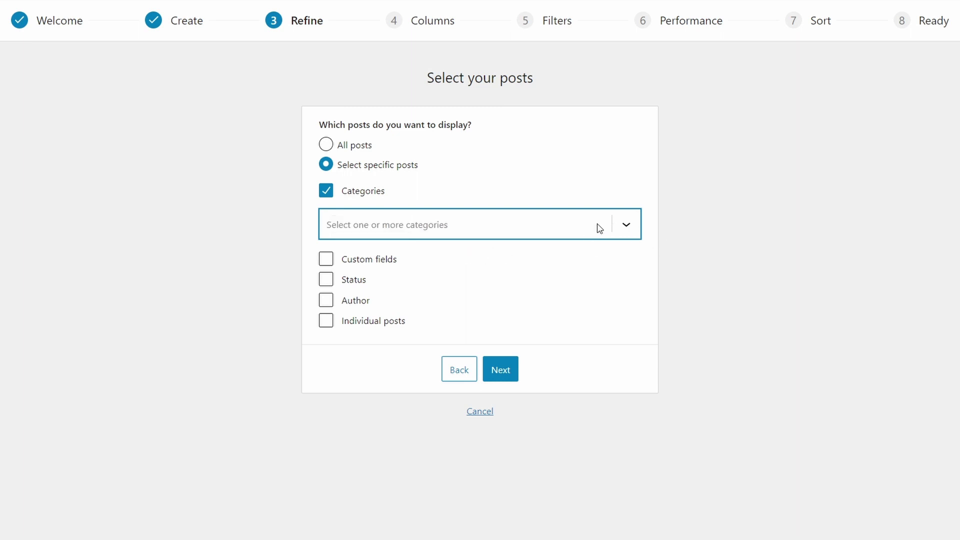
pyautogui.click(326, 192)
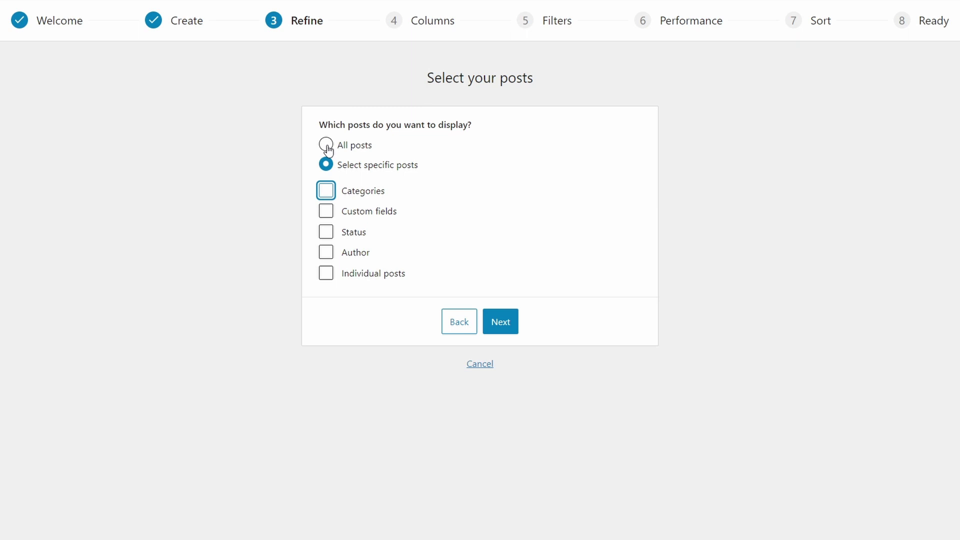
# Look through the individual posts option, then revert to All posts and continue to Columns
pyautogui.click(328, 278)
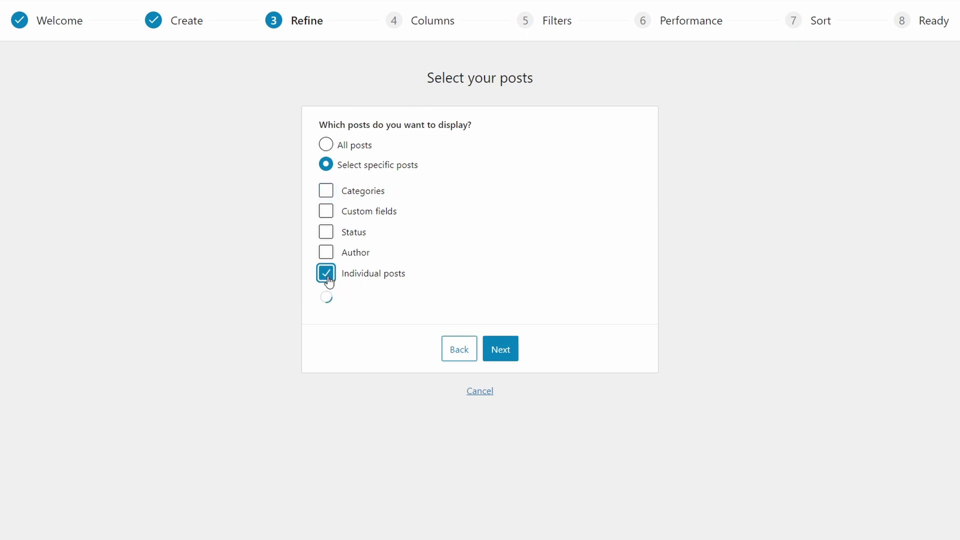
pyautogui.click(625, 308)
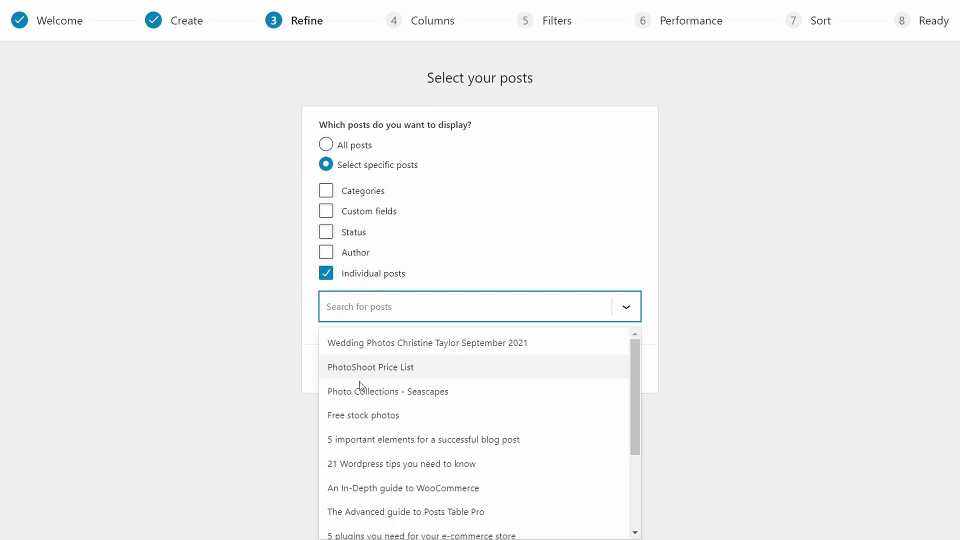
pyautogui.scroll(-3, 412, 448)
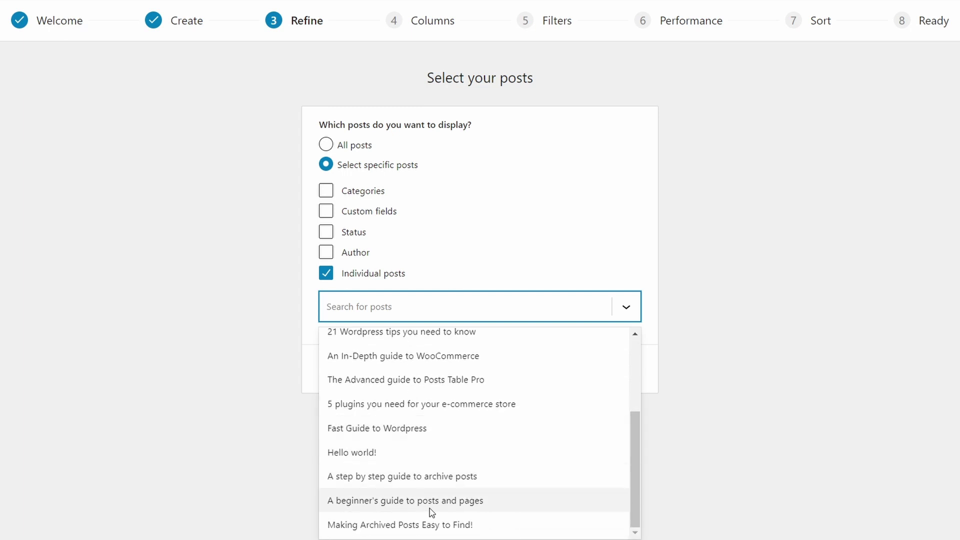
pyautogui.scroll(3, 431, 511)
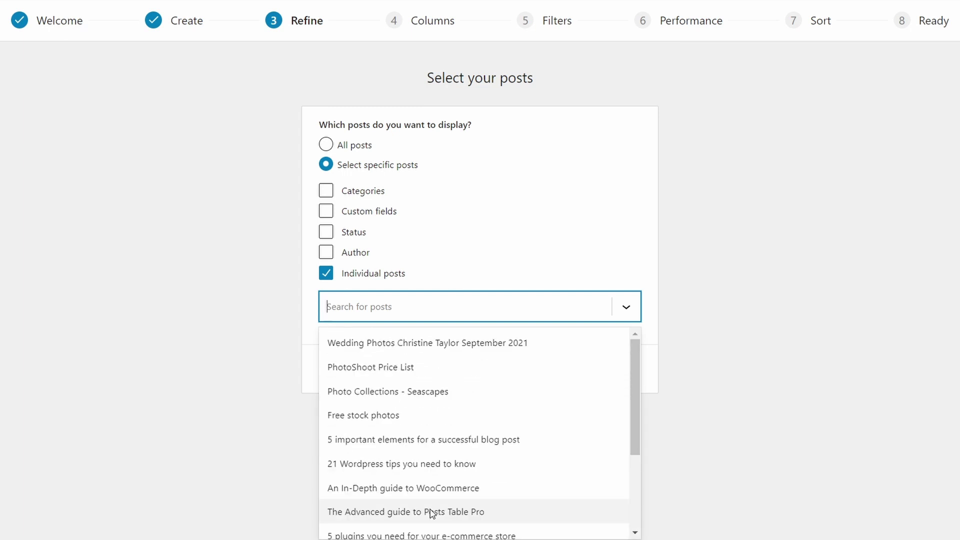
pyautogui.click(326, 144)
pyautogui.click(509, 209)
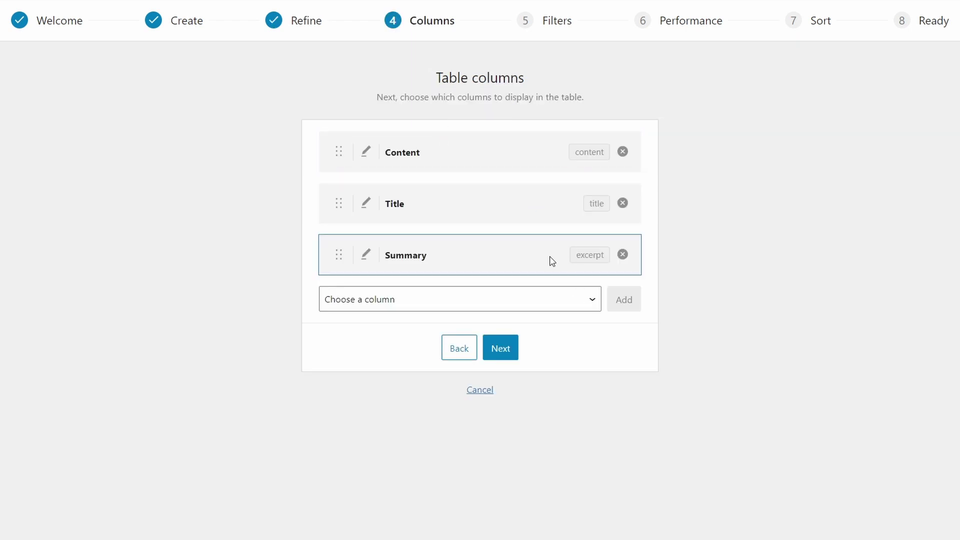
# Add a Button column after Summary and rename it 'View'
pyautogui.click(592, 300)
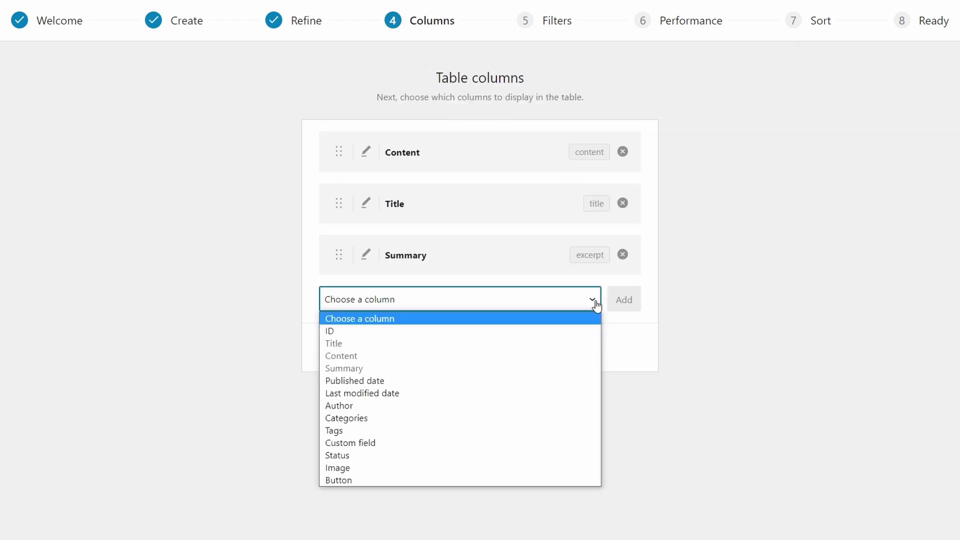
pyautogui.click(341, 480)
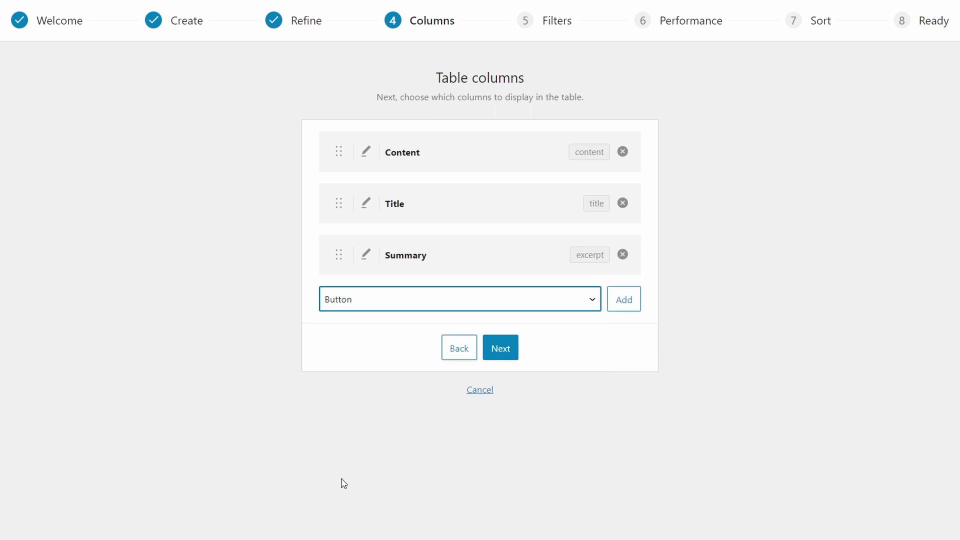
pyautogui.click(619, 302)
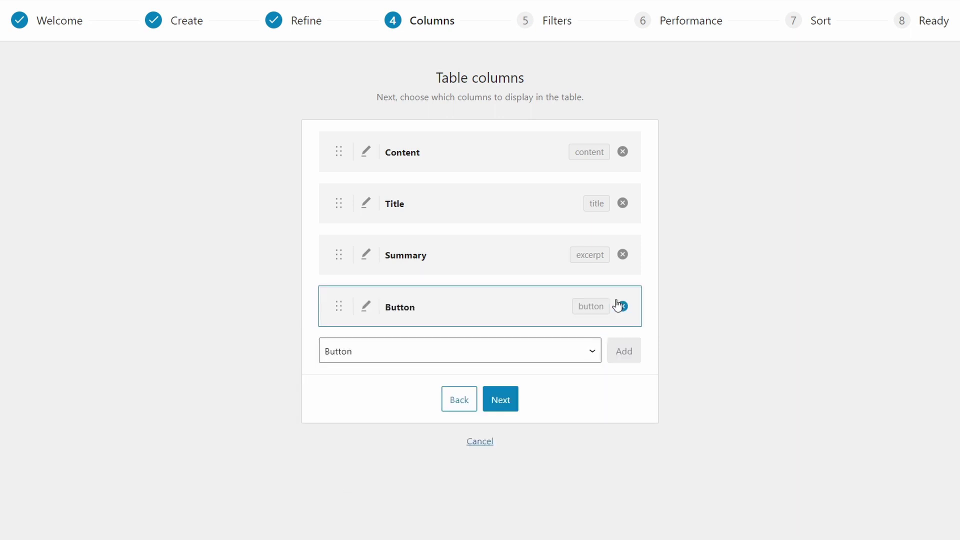
pyautogui.click(368, 307)
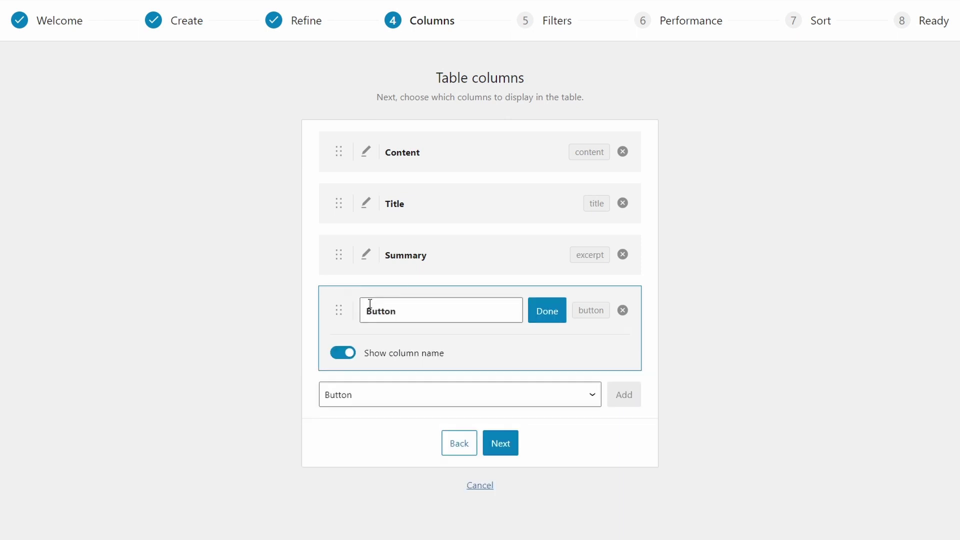
pyautogui.moveTo(428, 315); pyautogui.dragTo(336, 311)
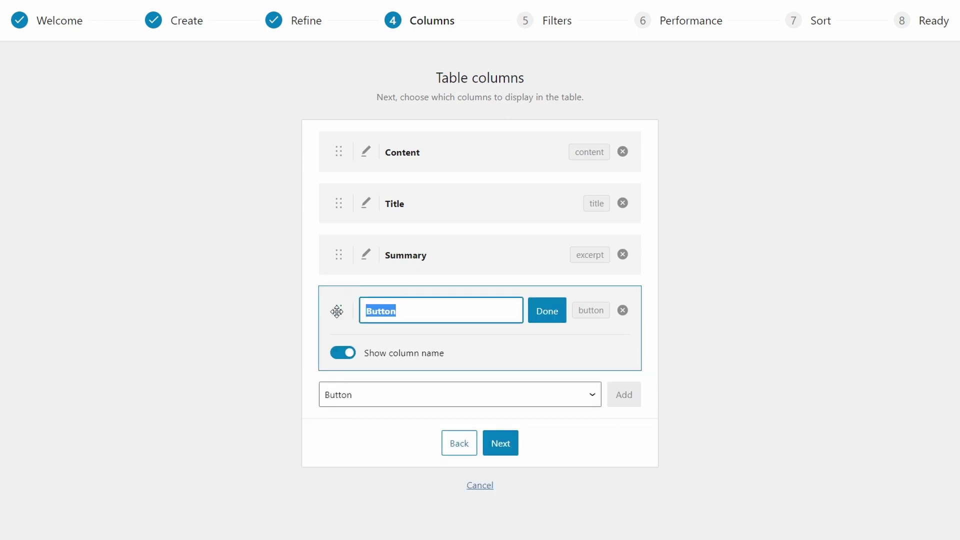
pyautogui.write('View')
pyautogui.click(360, 437)
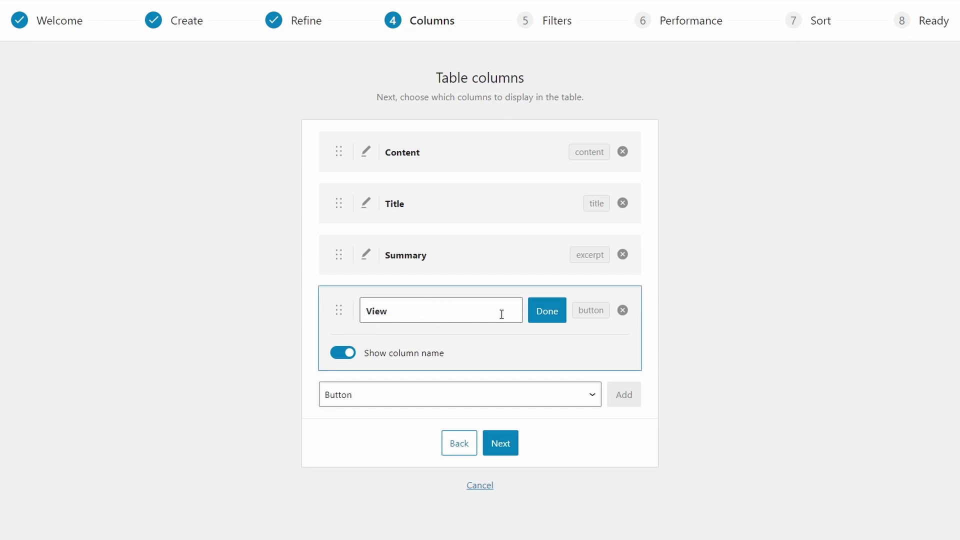
pyautogui.click(554, 320)
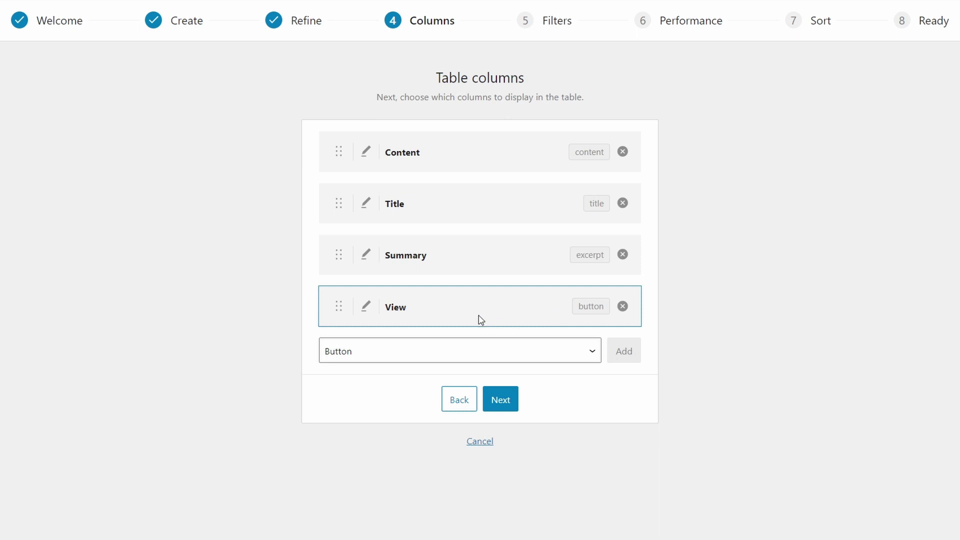
# Add an Image column, move it to the top, remove it again, and continue to Filters
pyautogui.click(560, 353)
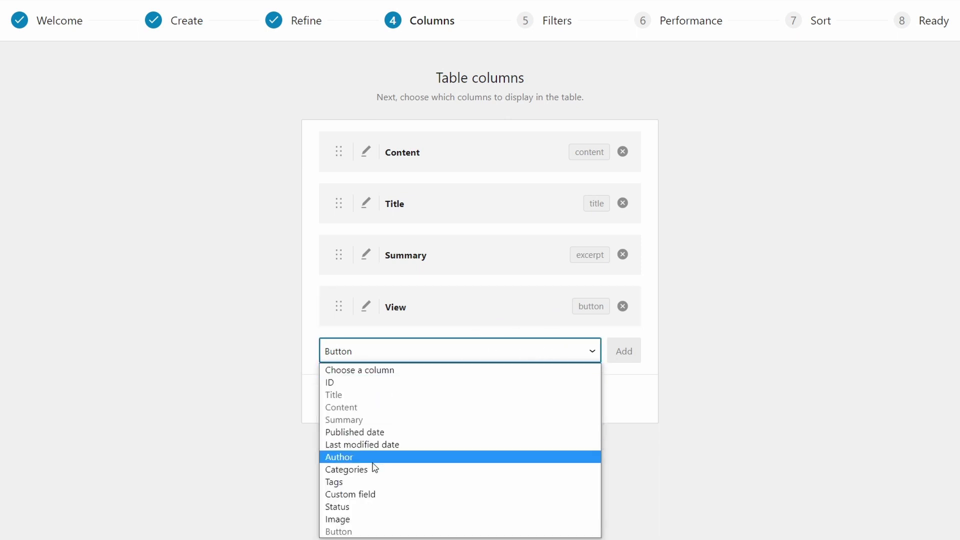
pyautogui.click(359, 523)
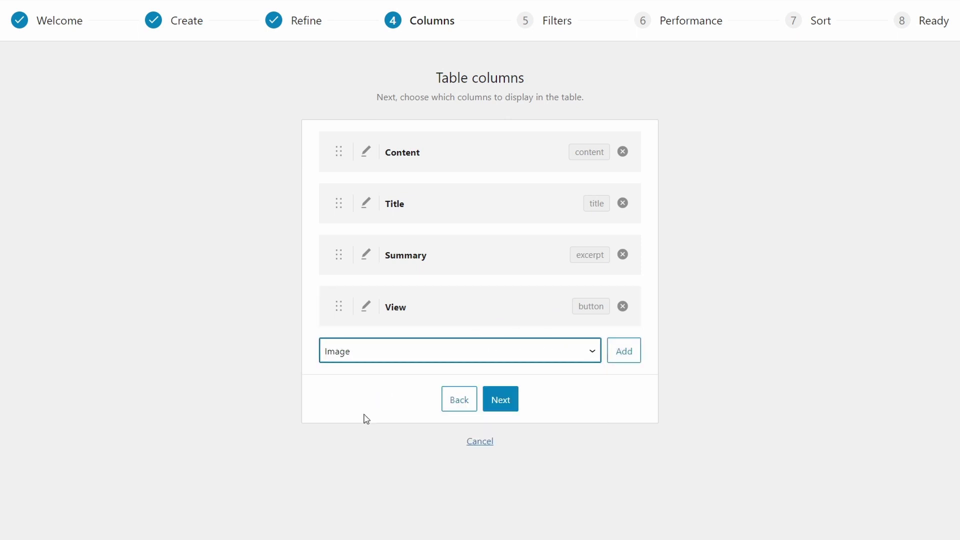
pyautogui.click(622, 354)
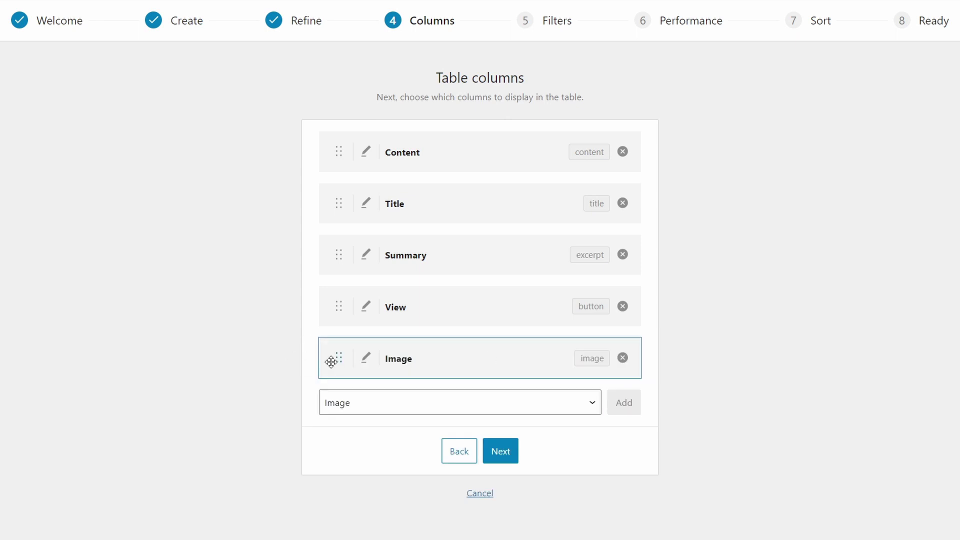
pyautogui.moveTo(332, 358); pyautogui.dragTo(333, 166)
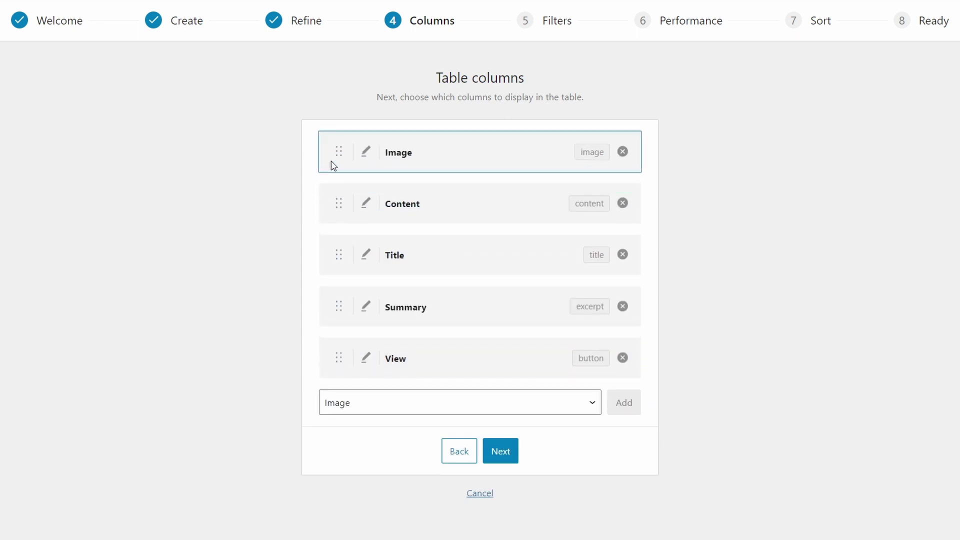
pyautogui.click(623, 152)
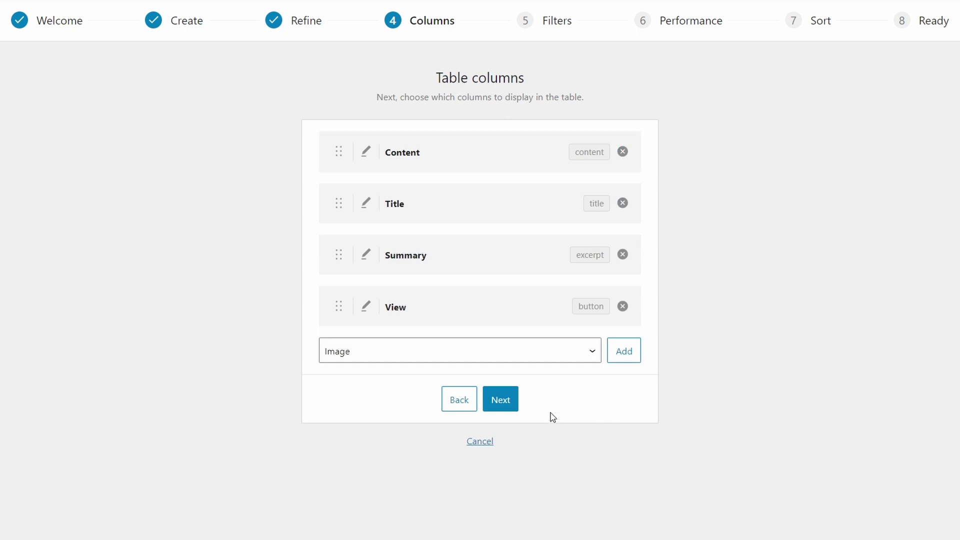
pyautogui.click(501, 403)
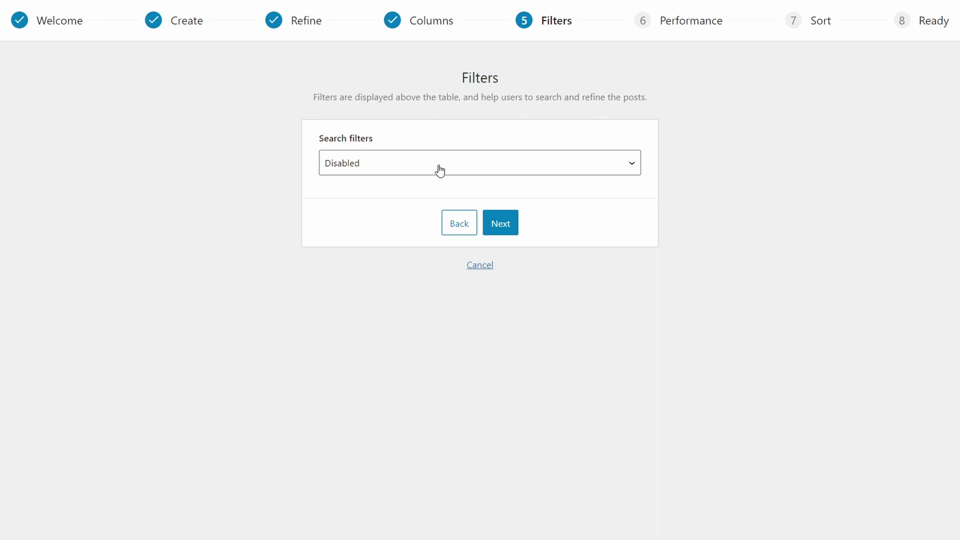
# Set search filters to 'Show based on columns in table', then switch to custom filters
pyautogui.click(442, 170)
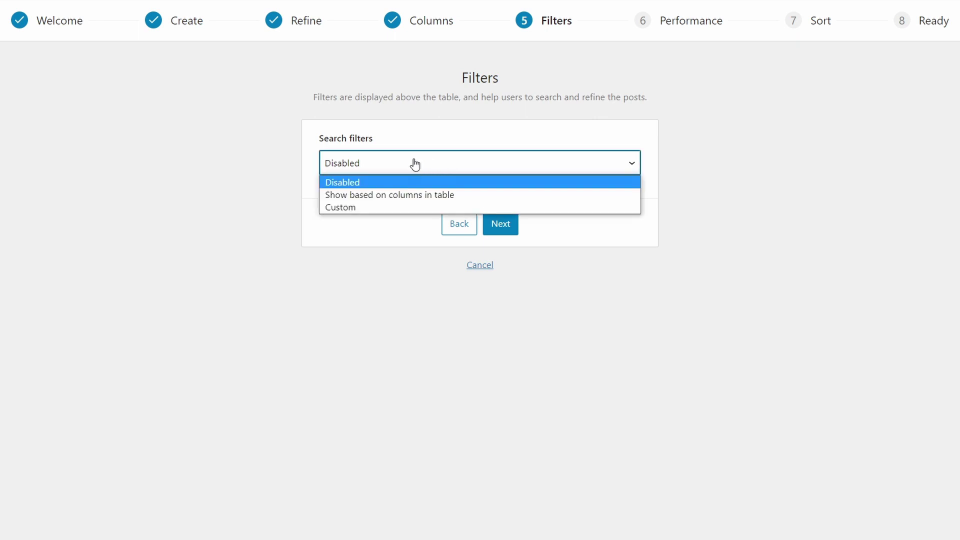
pyautogui.click(381, 196)
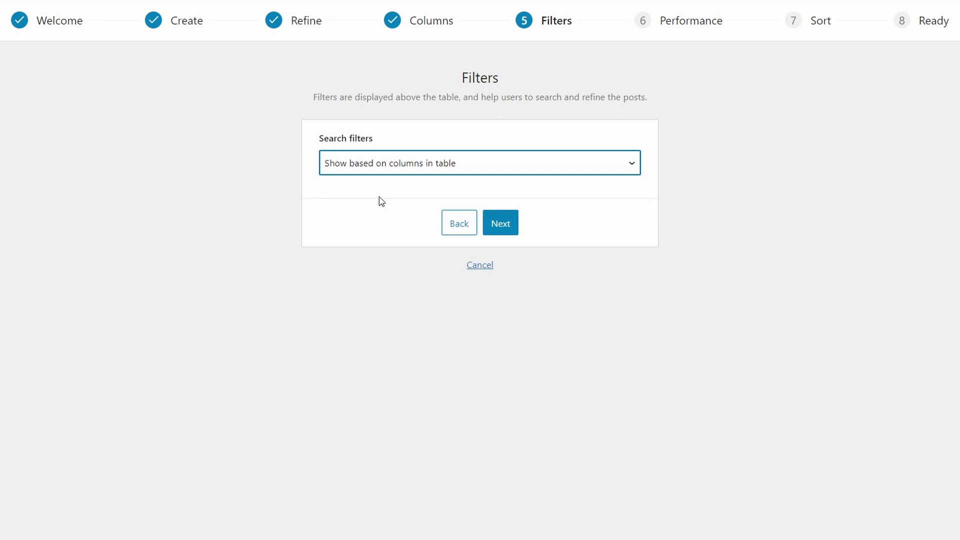
pyautogui.click(460, 228)
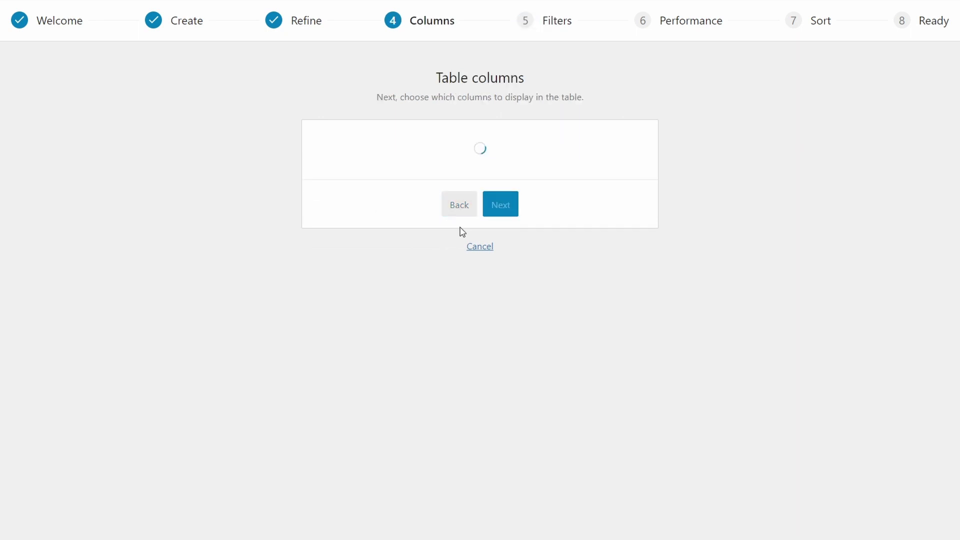
pyautogui.click(414, 169)
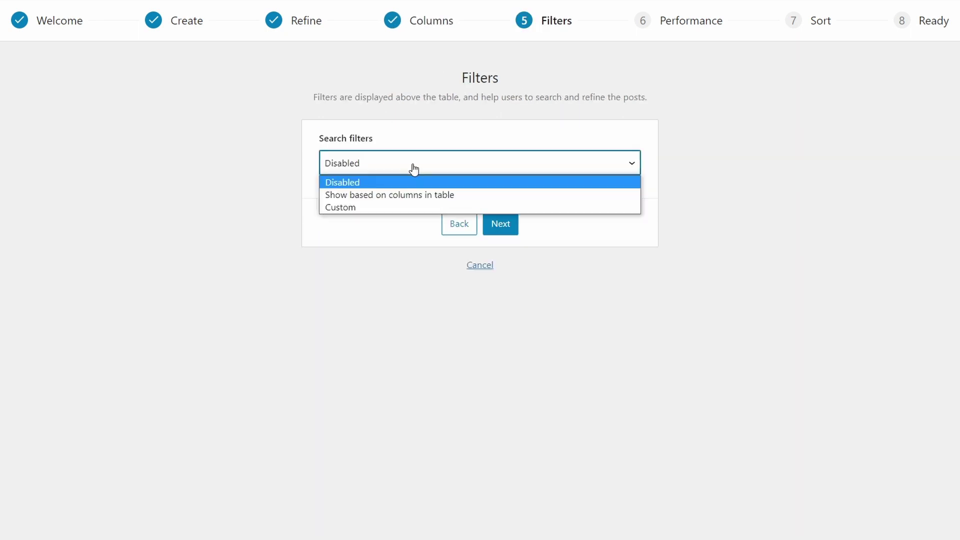
pyautogui.click(363, 207)
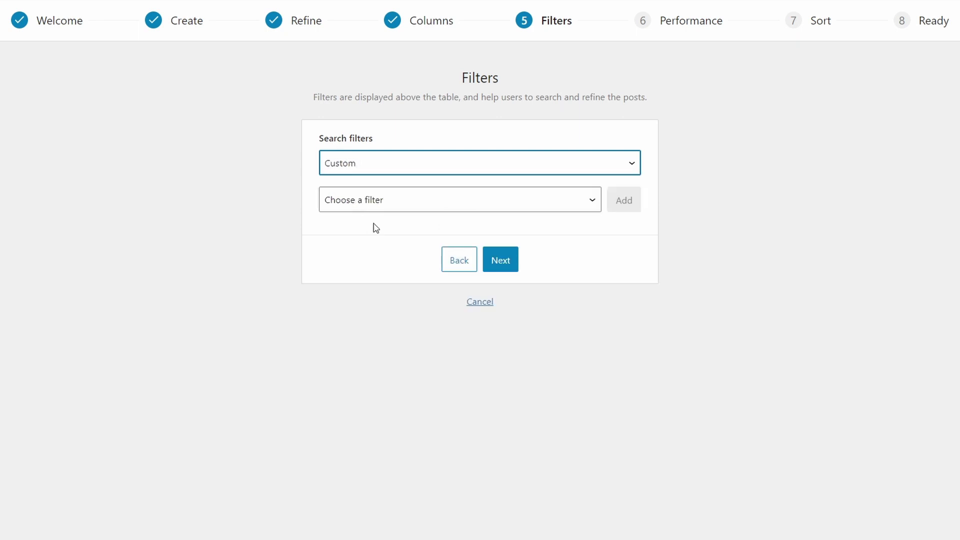
# Add Categories and Tags custom filters, then revert to column-based filters and move on to Performance
pyautogui.click(510, 205)
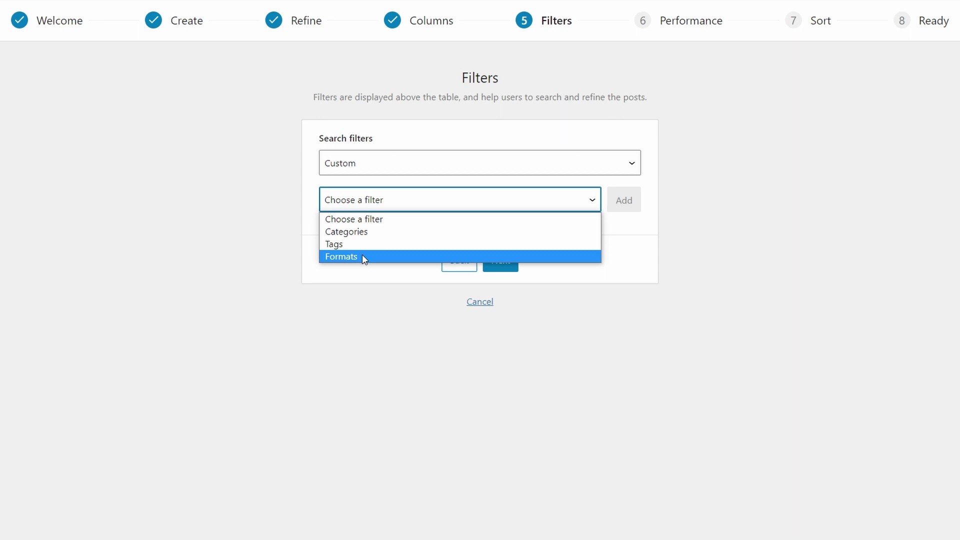
pyautogui.click(357, 232)
pyautogui.click(624, 201)
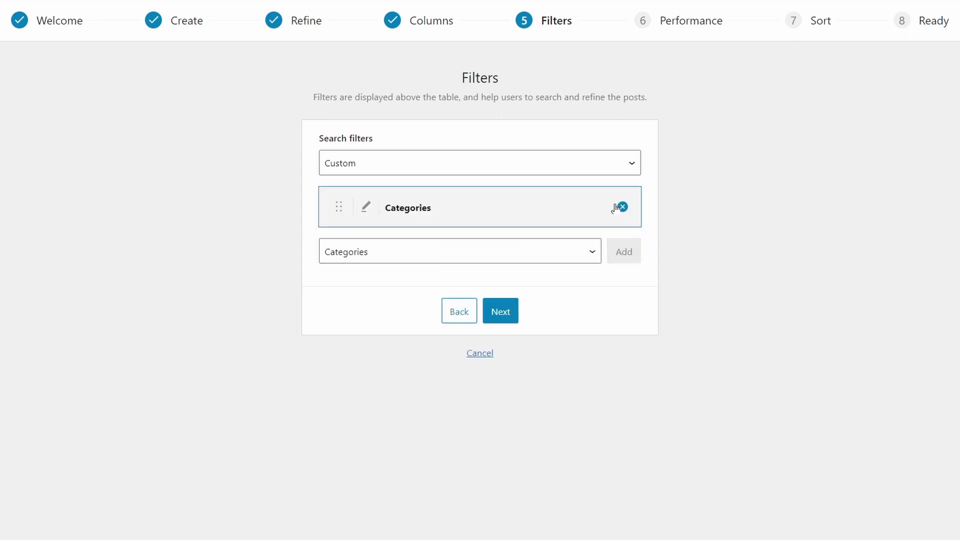
pyautogui.click(549, 261)
pyautogui.click(358, 296)
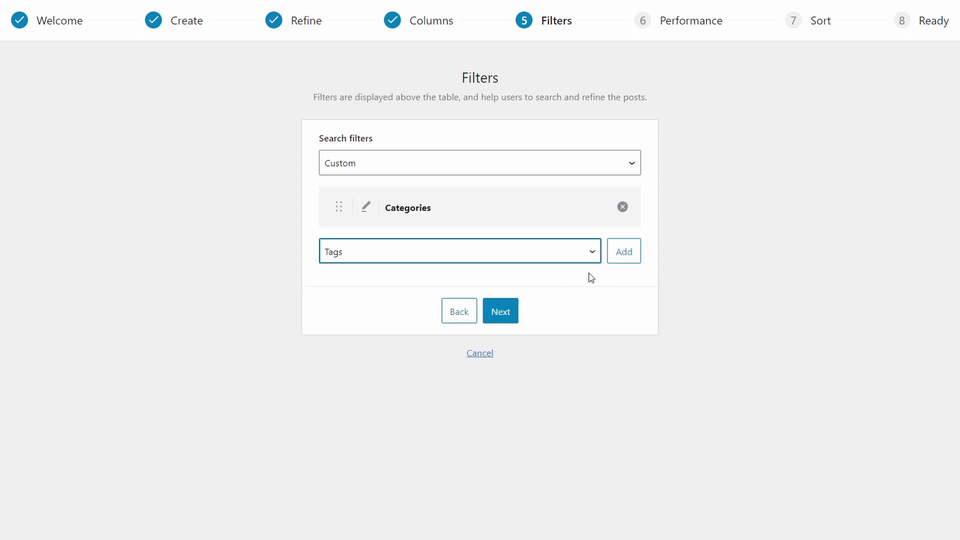
pyautogui.click(620, 257)
pyautogui.click(417, 169)
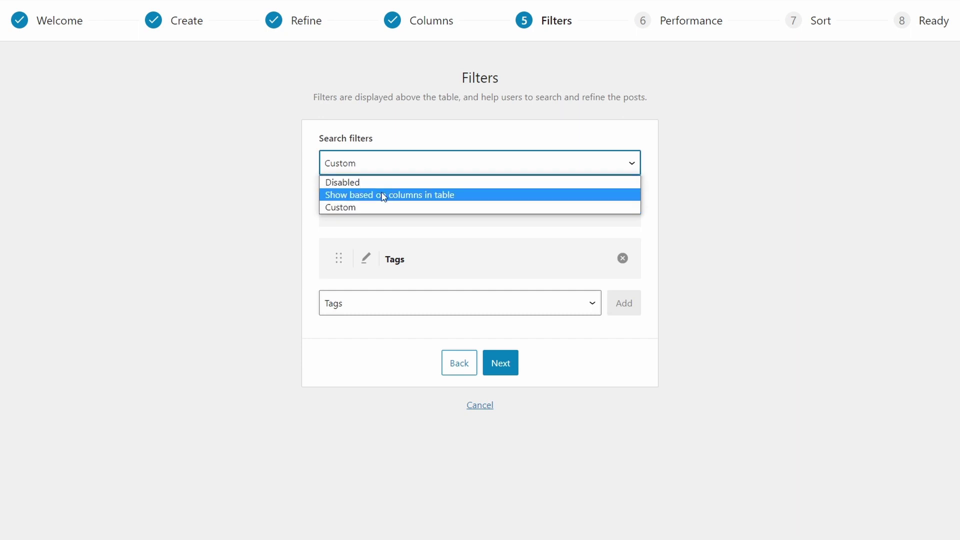
pyautogui.click(401, 196)
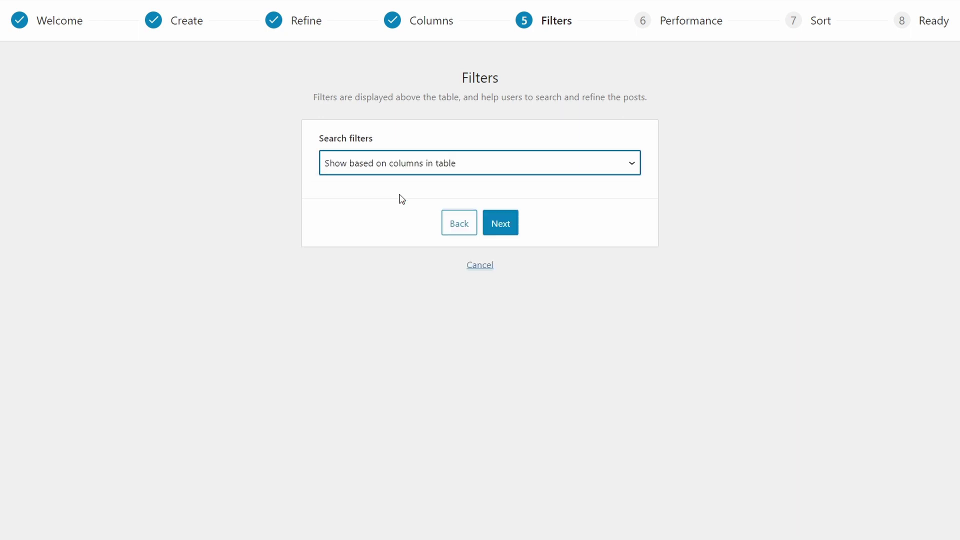
pyautogui.click(505, 225)
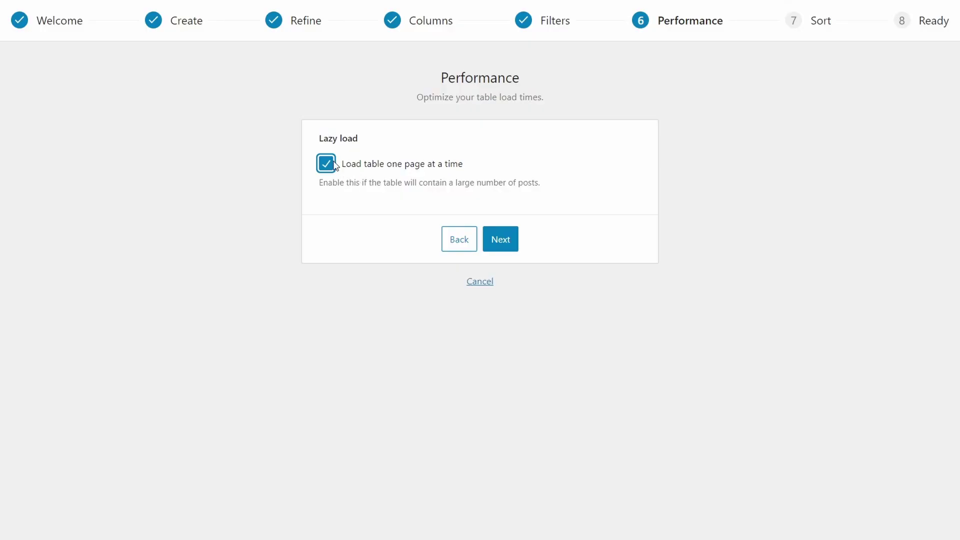
# Turn off 'Load table one page at a time' and move on to the Sort step
pyautogui.click(327, 168)
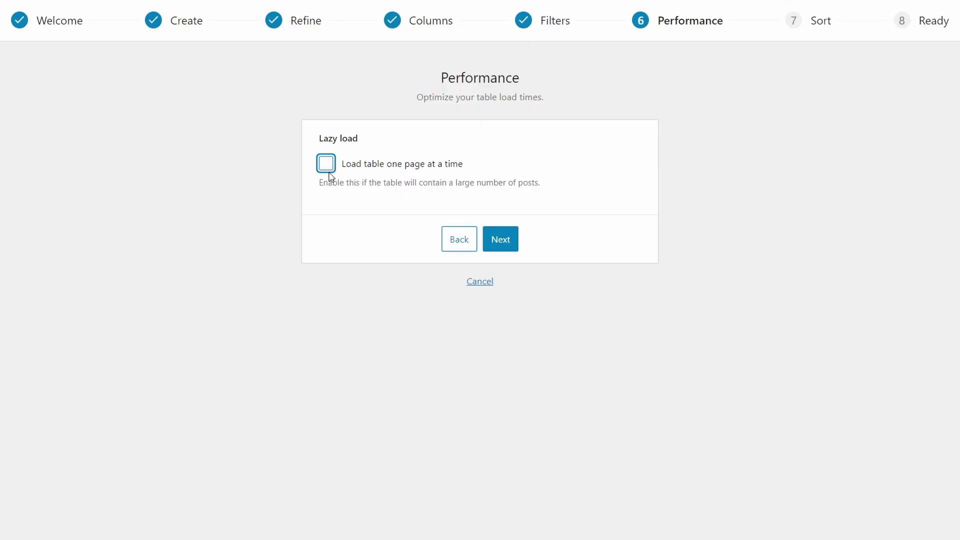
pyautogui.click(514, 244)
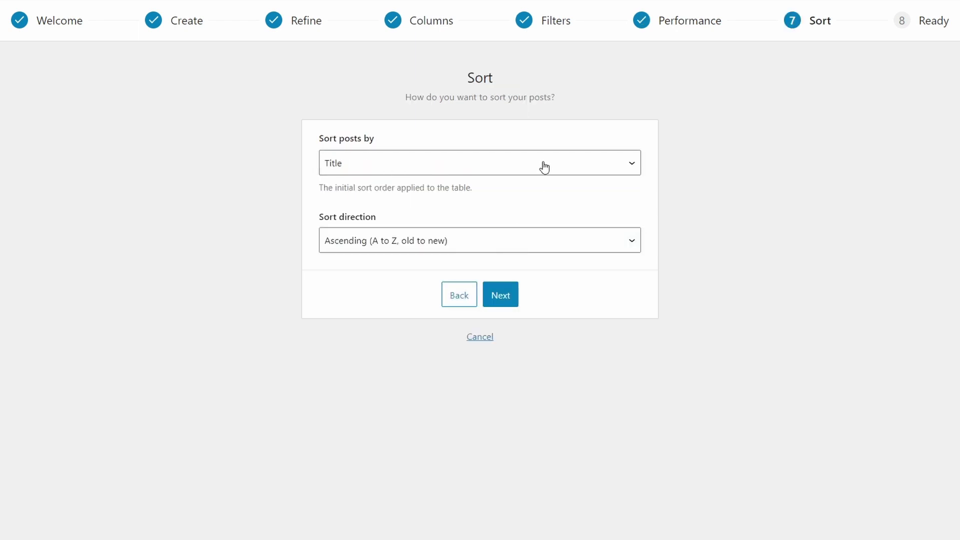
# Sort posts by Date published in Descending order and create the table
pyautogui.click(550, 168)
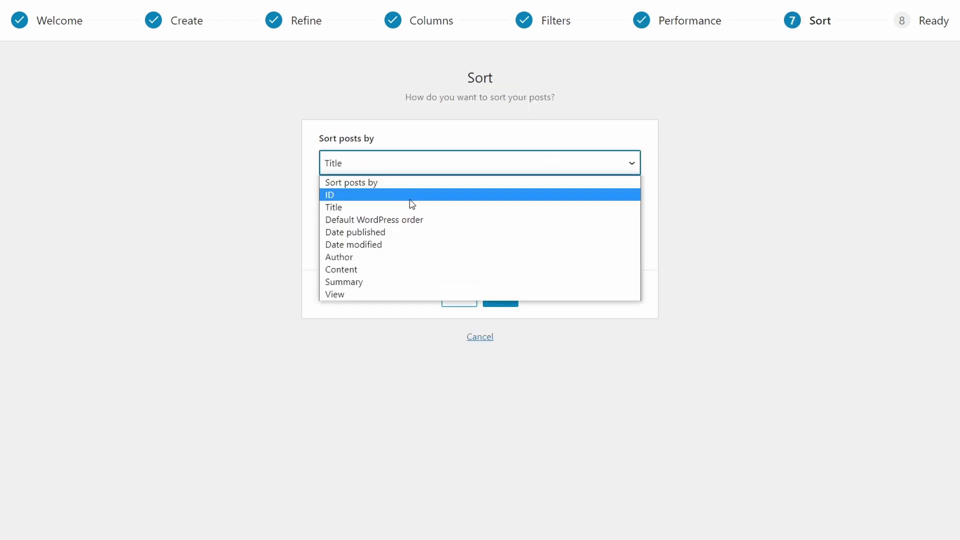
pyautogui.click(371, 233)
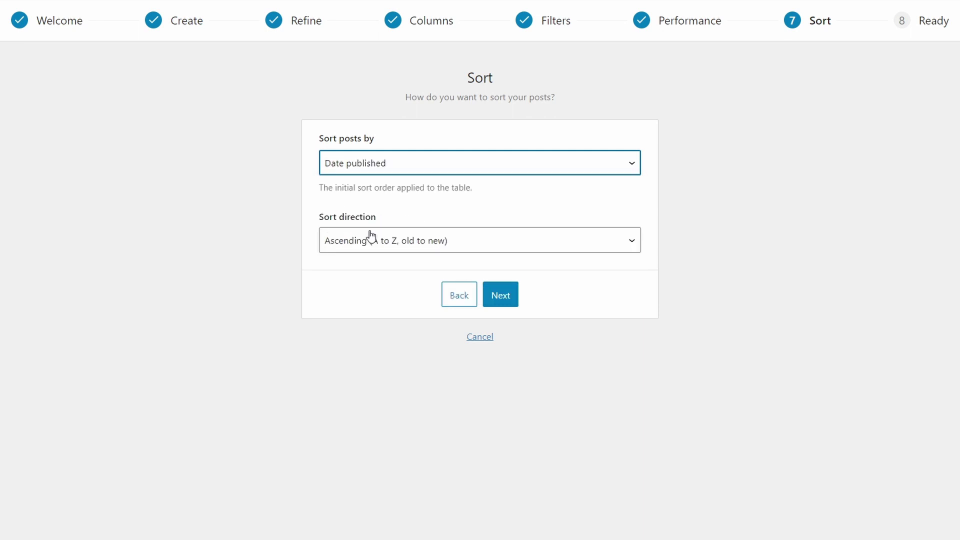
pyautogui.click(434, 243)
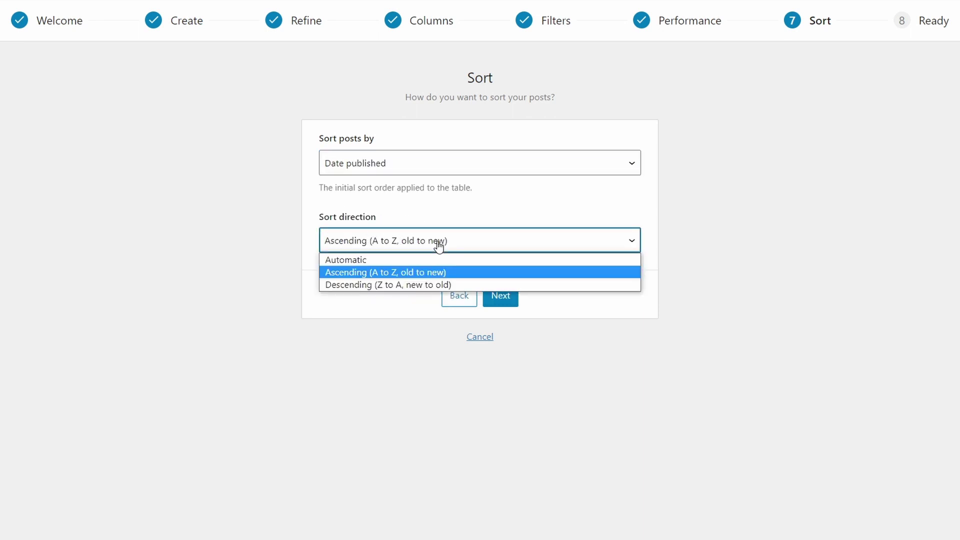
pyautogui.click(413, 284)
pyautogui.click(508, 296)
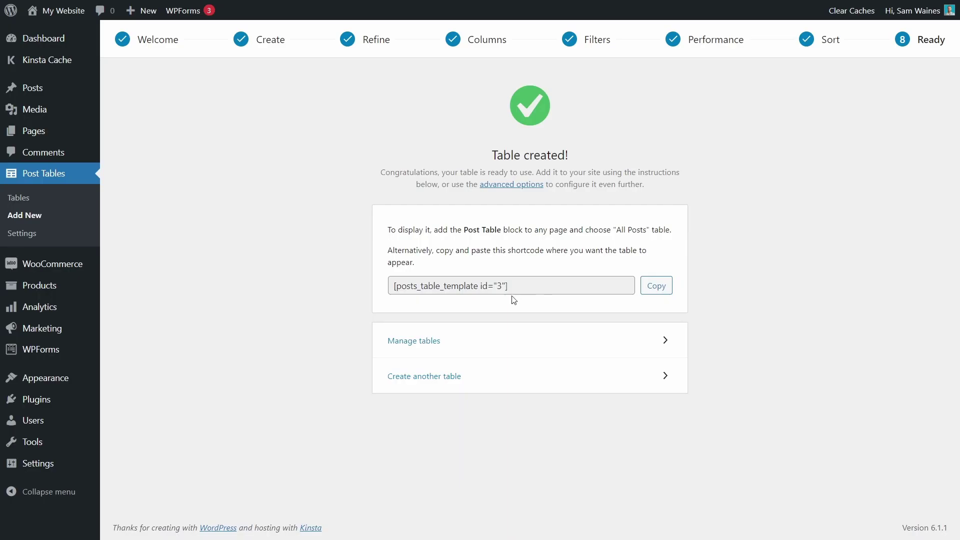
# Copy the shortcode [posts_table_template id="3"] and go to the site's All Pages list
pyautogui.click(540, 285)
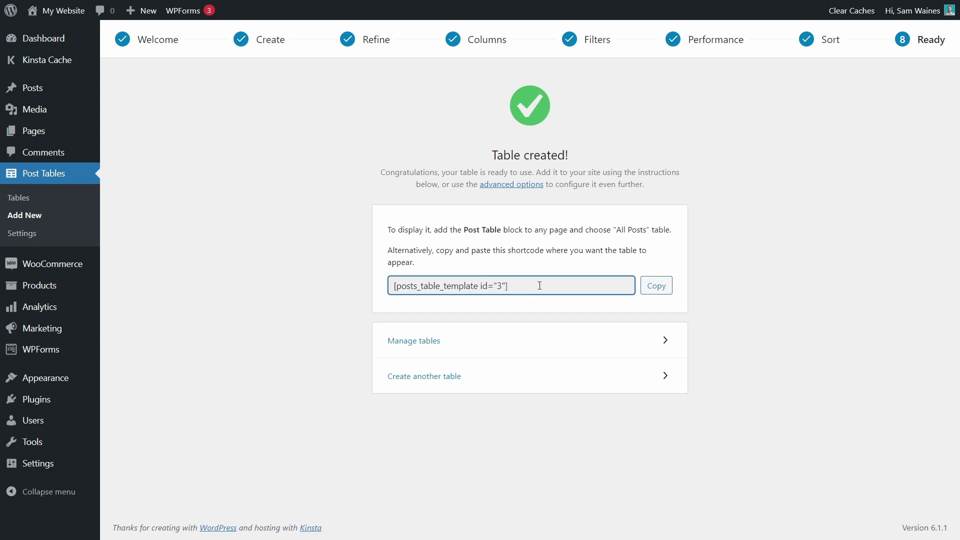
pyautogui.click(656, 289)
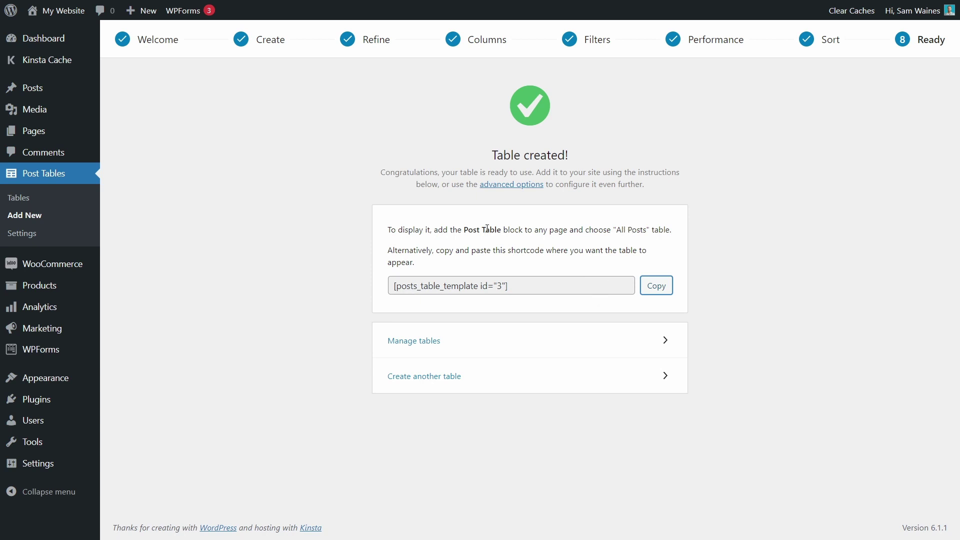
pyautogui.moveTo(35, 131)
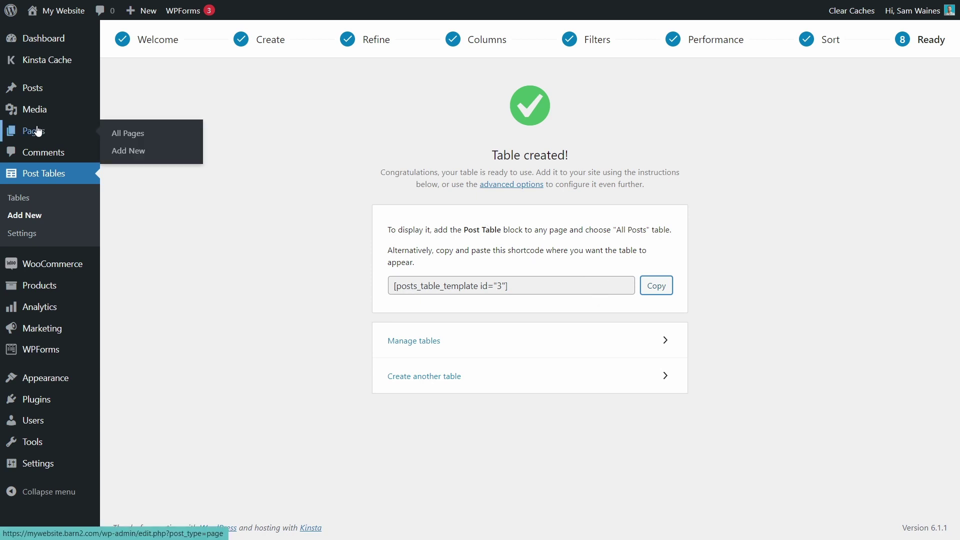
pyautogui.click(137, 138)
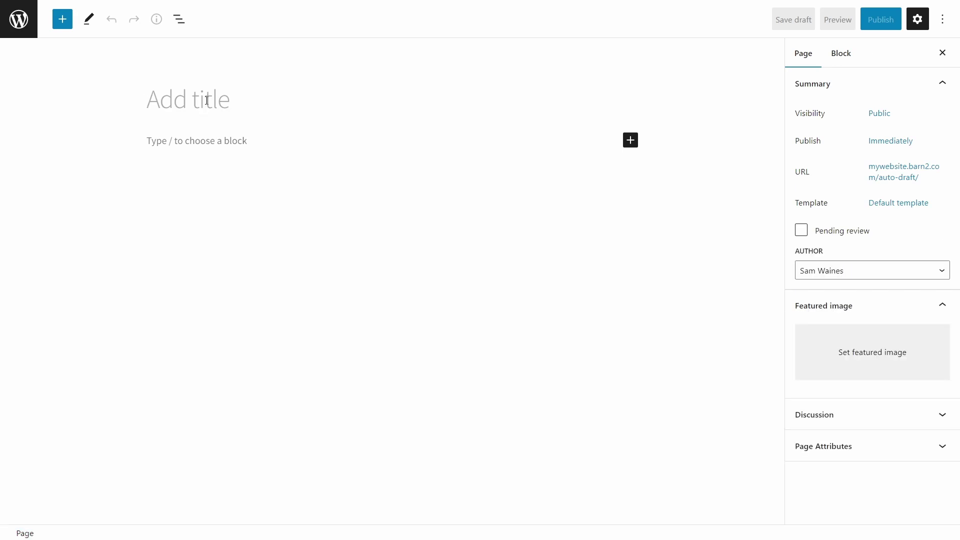
# Title the new page 'All Posts (Table view)' and paste the table shortcode into its body
pyautogui.write('All Posts')
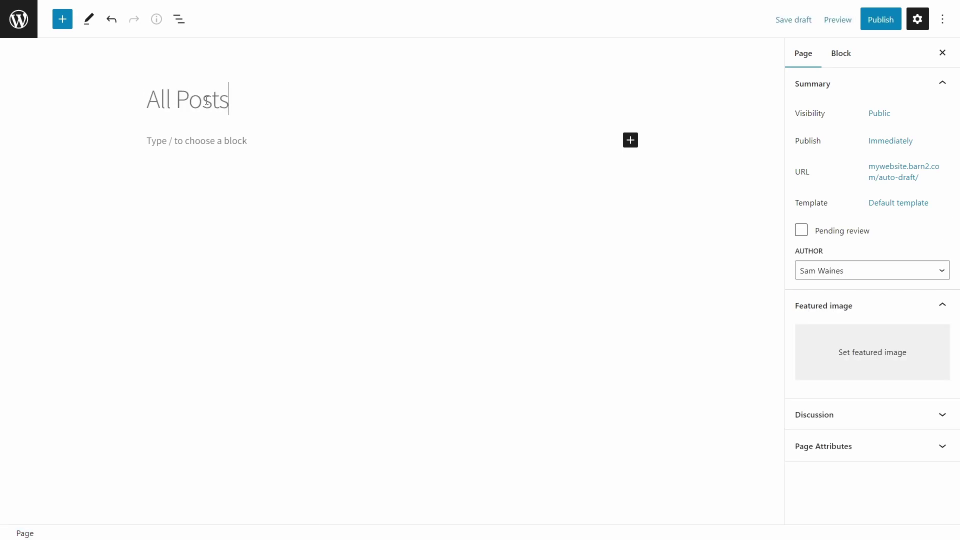
pyautogui.write(' (Table view)')
pyautogui.click(254, 141)
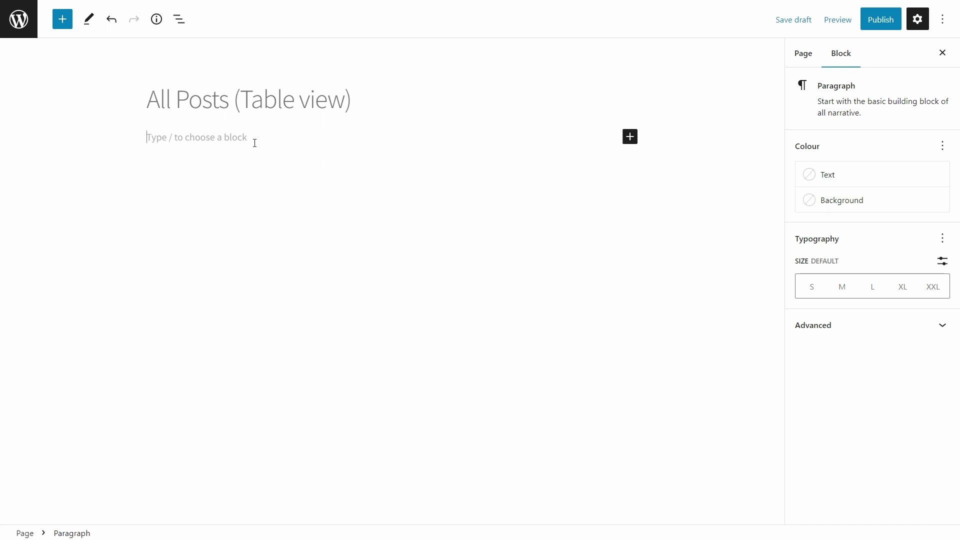
pyautogui.hotkey('ctrl', 'v')
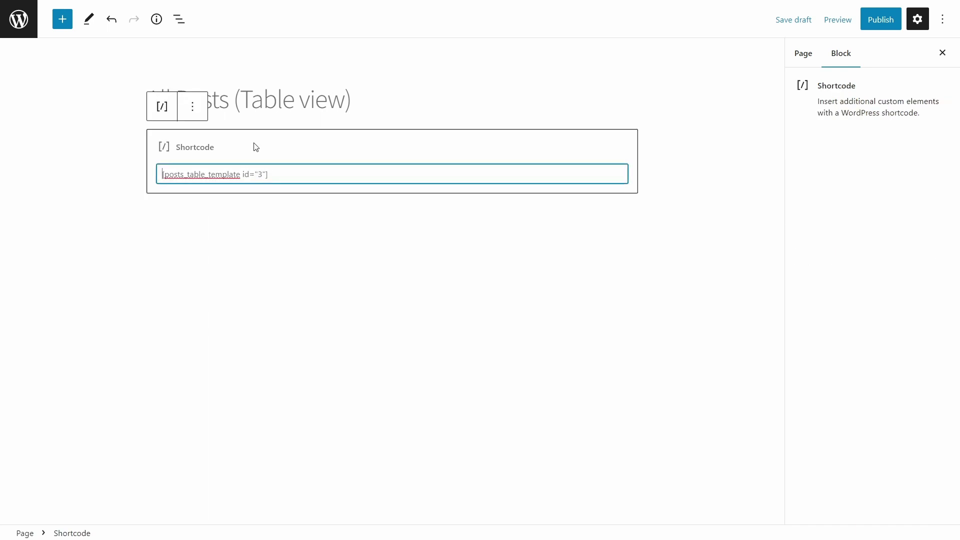
pyautogui.click(223, 221)
# Insert a Post Table block below the shortcode, set to the All Posts table
pyautogui.click(631, 220)
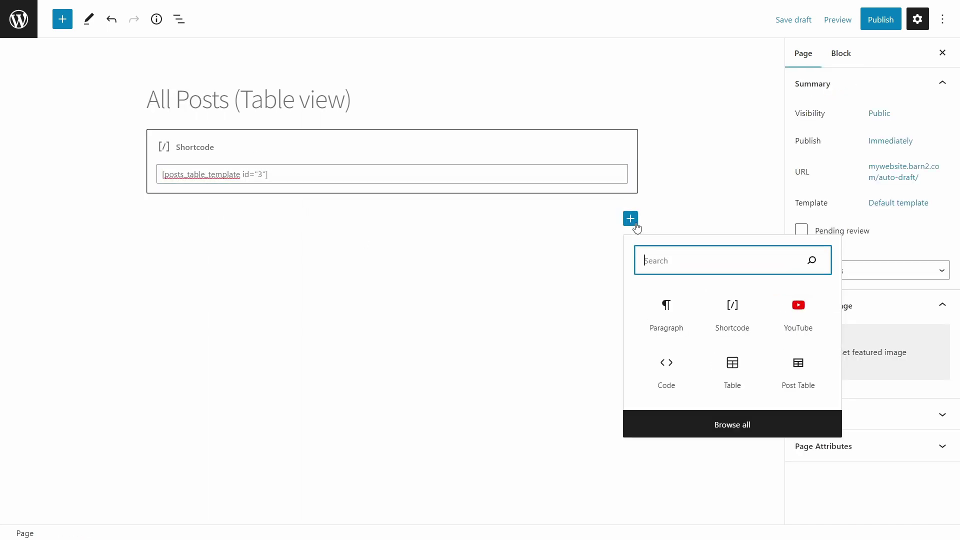
pyautogui.write('posts')
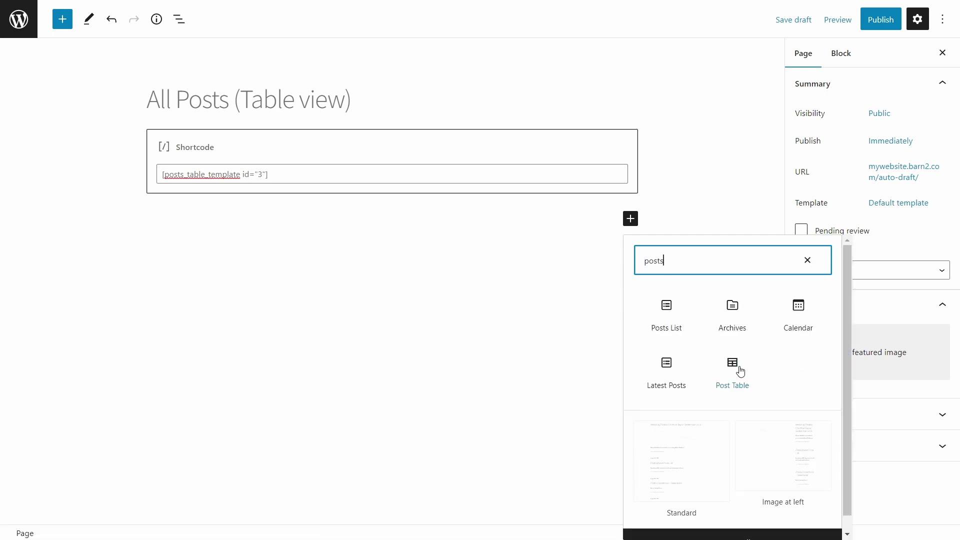
pyautogui.click(732, 367)
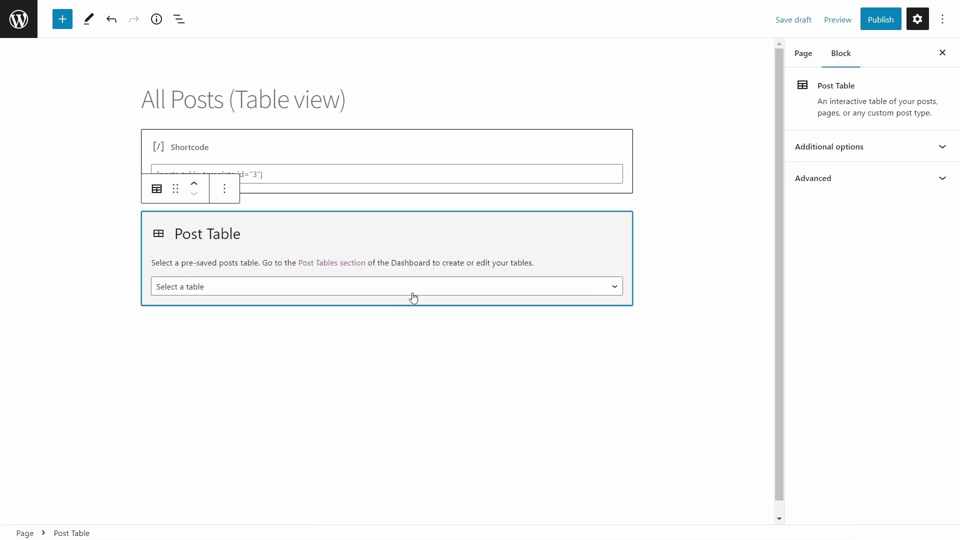
pyautogui.click(414, 294)
pyautogui.click(209, 310)
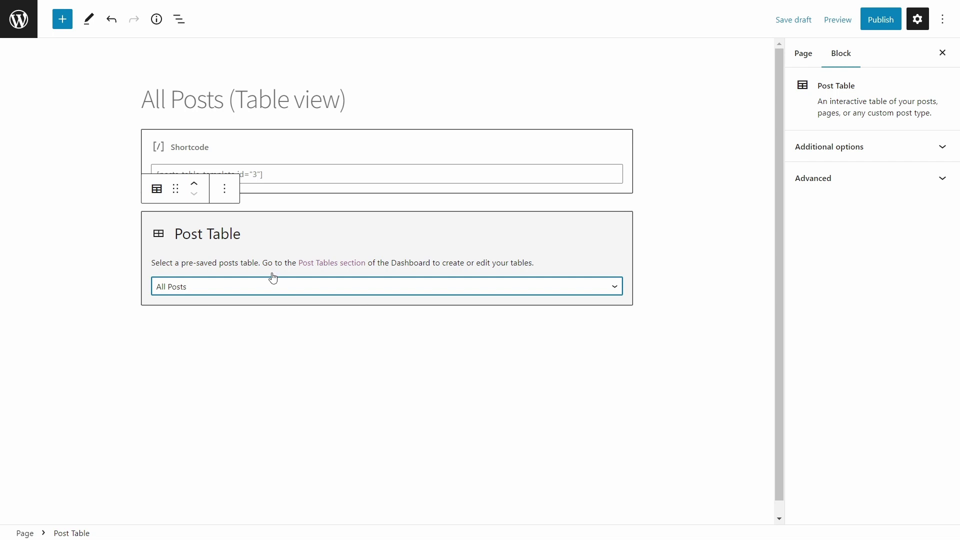
pyautogui.click(250, 348)
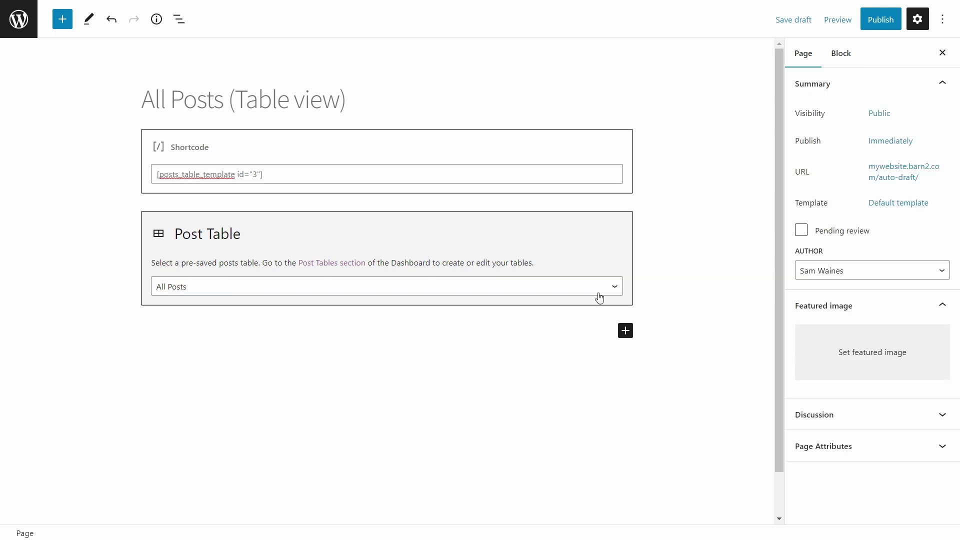
# Remove the Post Table block, leaving only the shortcode
pyautogui.click(280, 236)
pyautogui.click(225, 189)
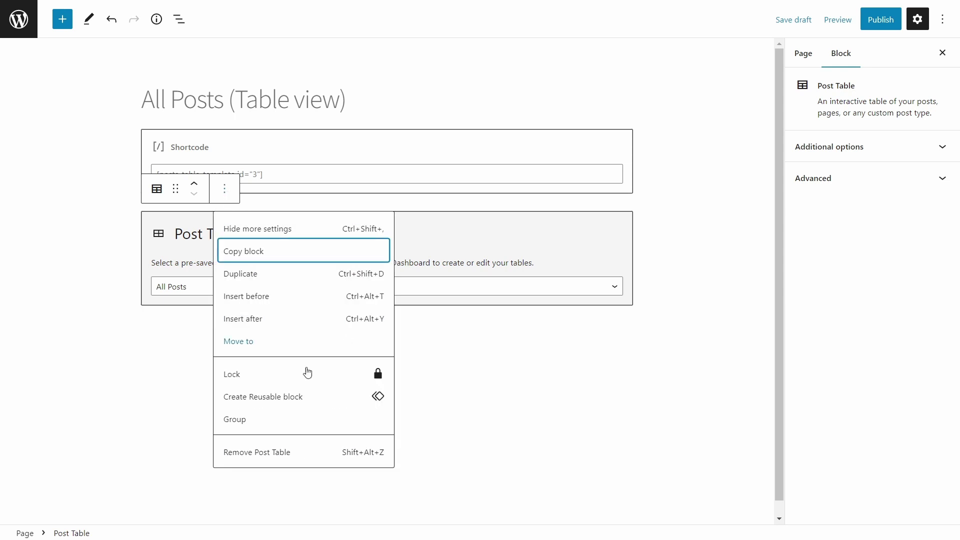
pyautogui.click(298, 455)
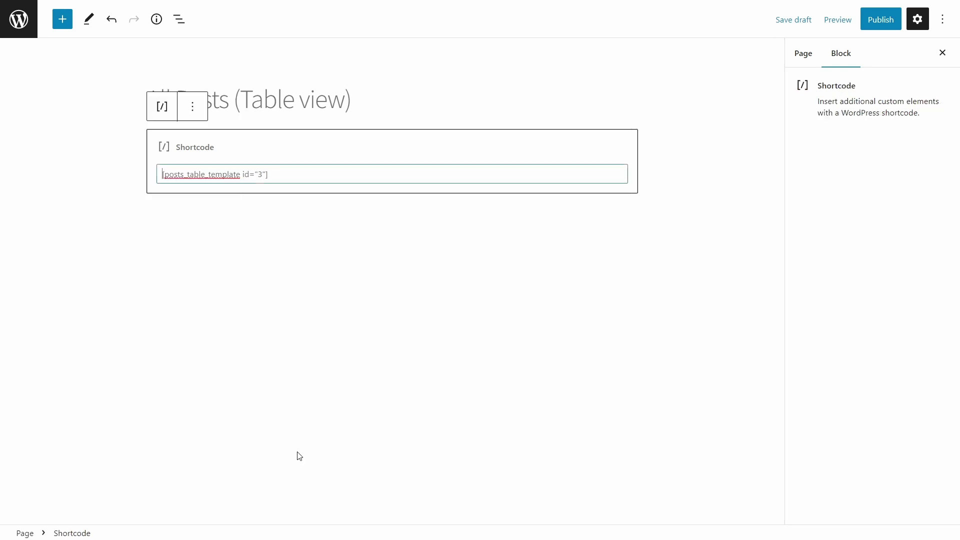
# Publish the All Posts (Table view) page and view the live posts table
pyautogui.click(892, 26)
pyautogui.click(847, 18)
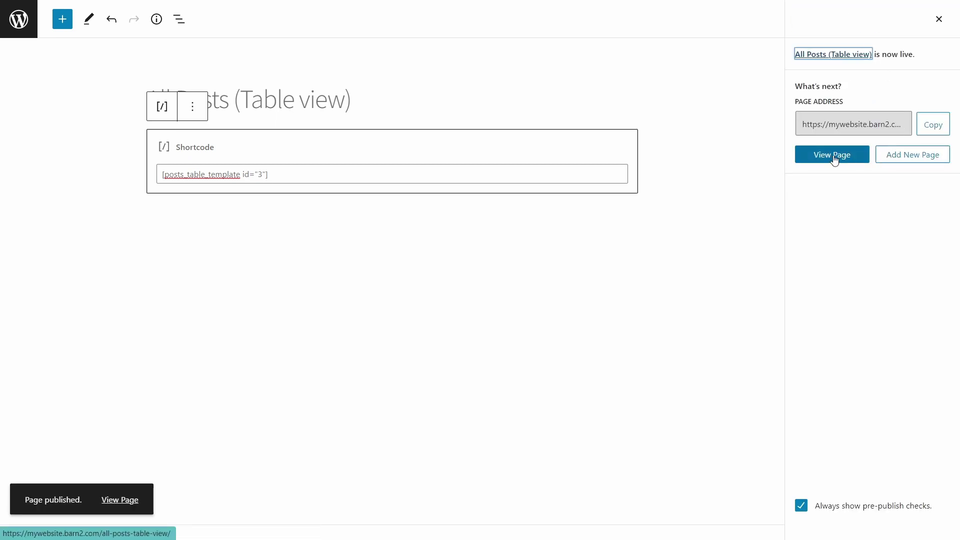
pyautogui.click(833, 156)
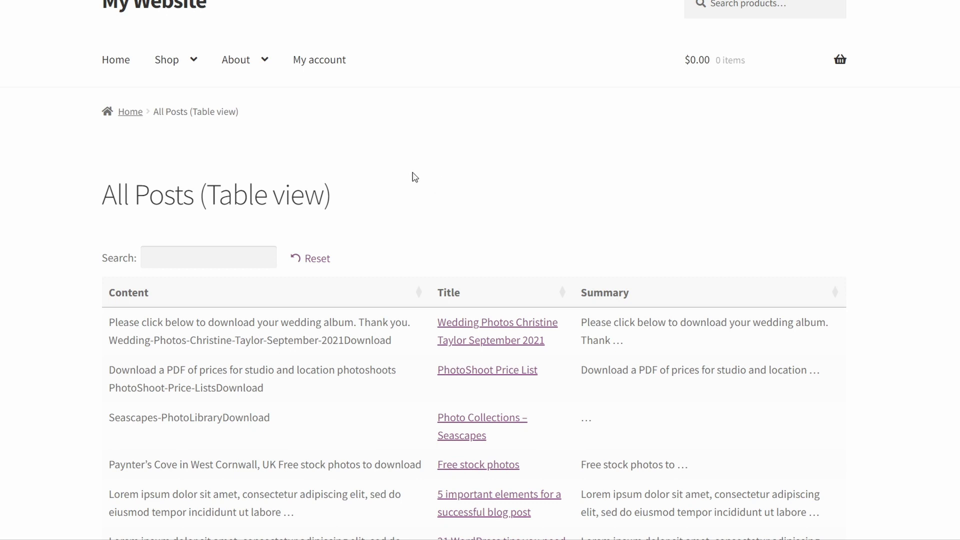
pyautogui.scroll(-1, 410, 177)
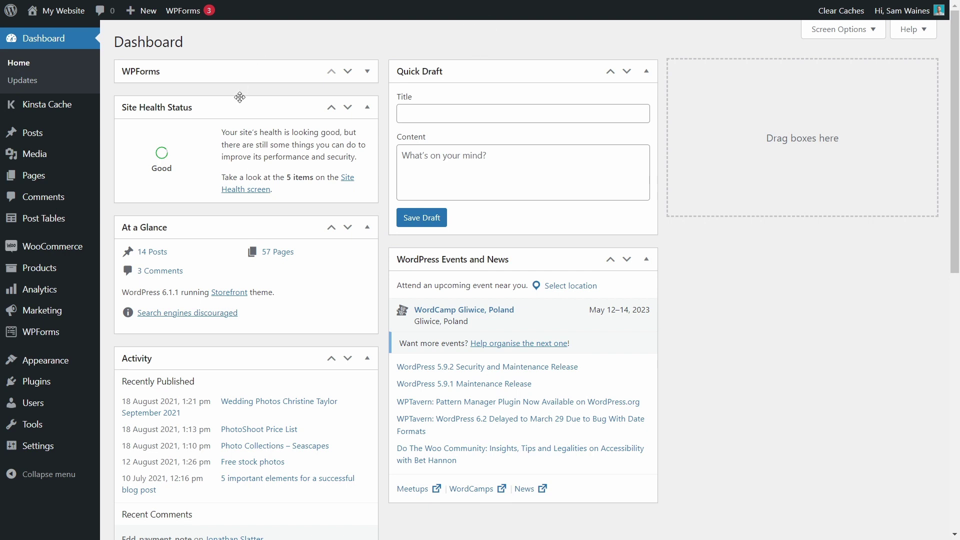
# Open the All Posts table for editing and delete its Content column
pyautogui.moveTo(40, 225)
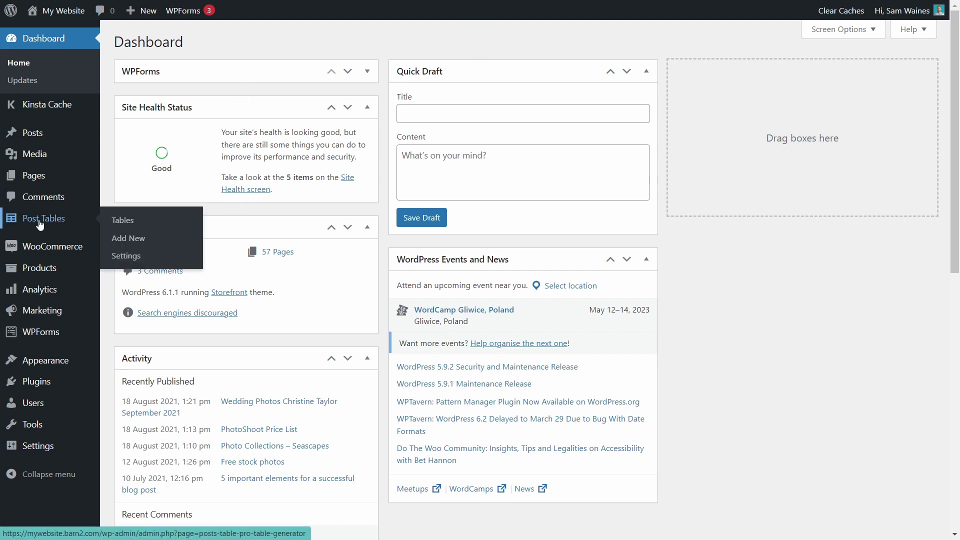
pyautogui.click(120, 223)
pyautogui.moveTo(172, 205)
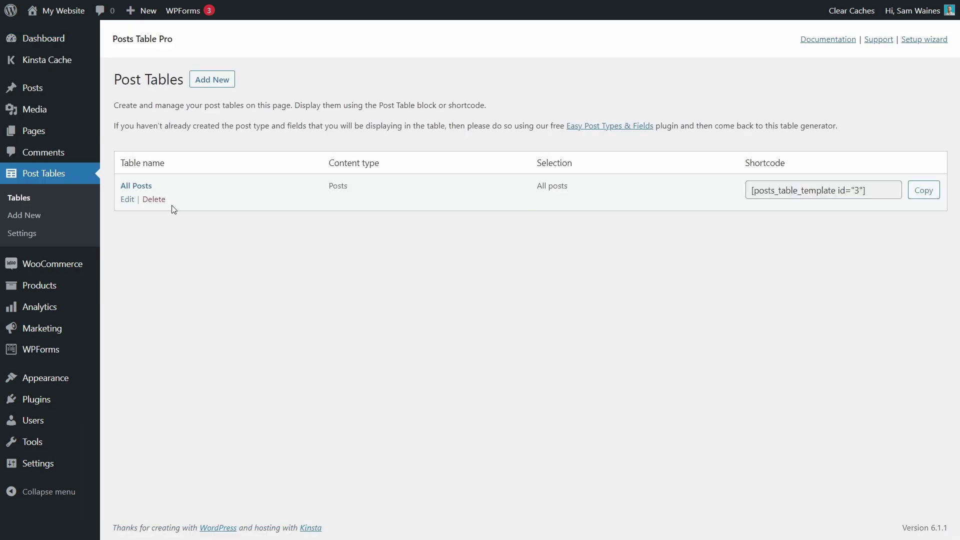
pyautogui.click(128, 200)
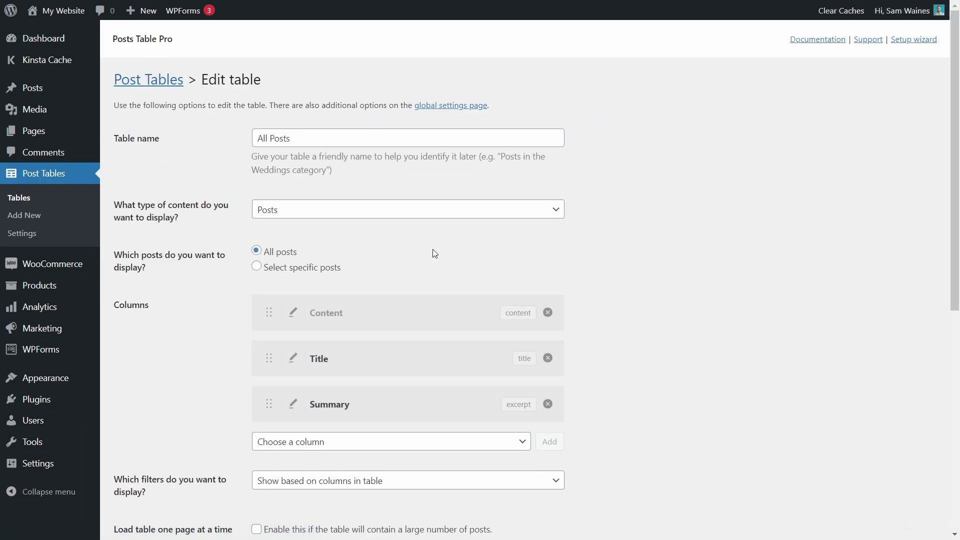
pyautogui.scroll(-1, 432, 250)
pyautogui.scroll(-1, 377, 276)
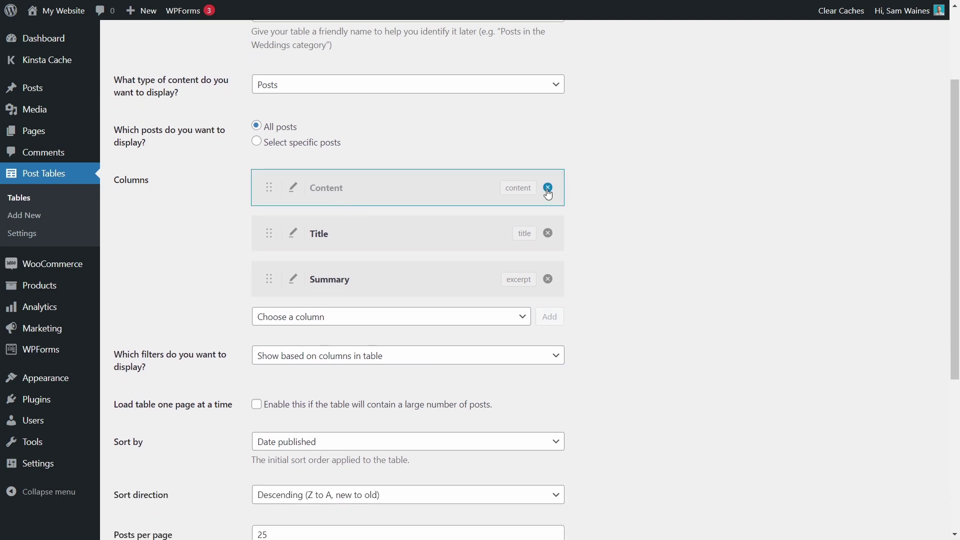
pyautogui.click(547, 188)
# Add Categories, Published date and Button columns to the table
pyautogui.click(366, 278)
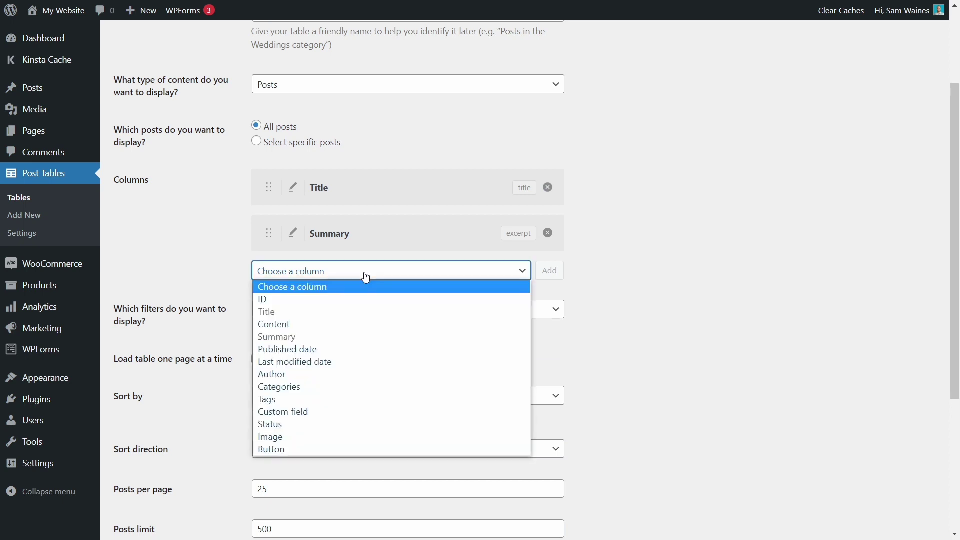
pyautogui.click(309, 388)
pyautogui.click(549, 270)
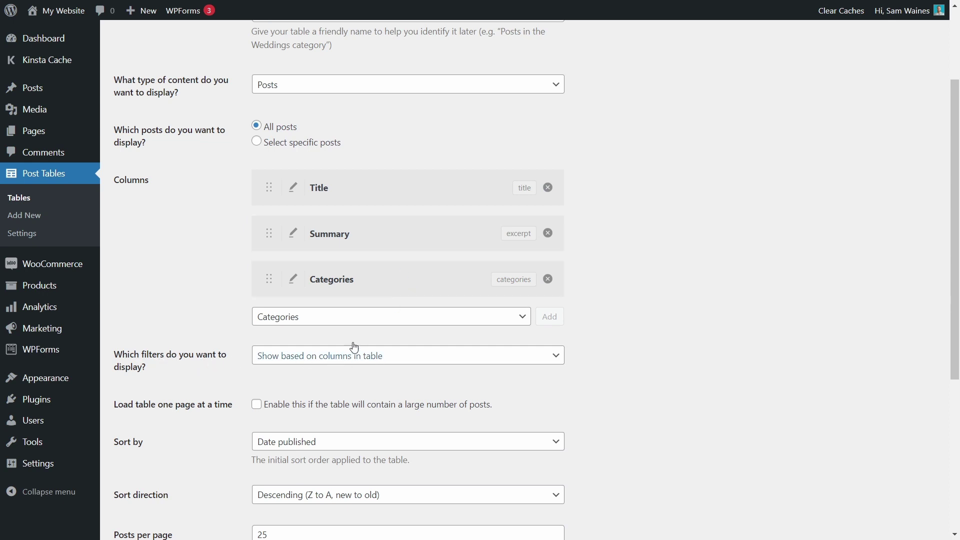
pyautogui.click(391, 318)
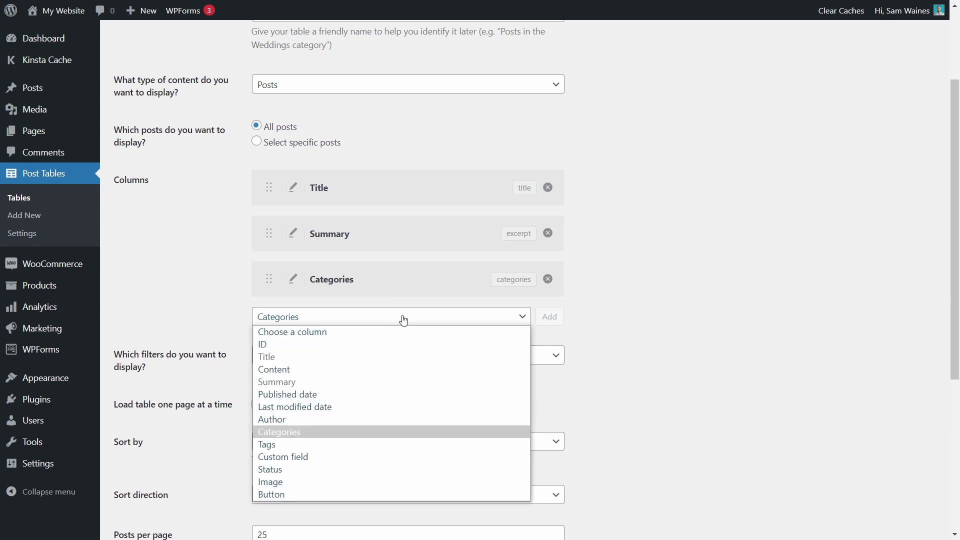
pyautogui.click(303, 393)
pyautogui.click(550, 318)
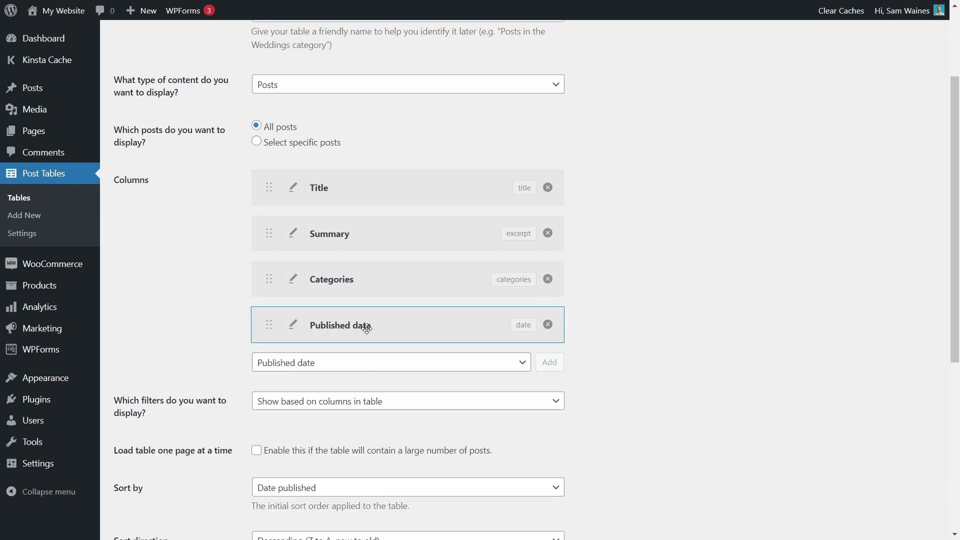
pyautogui.click(522, 367)
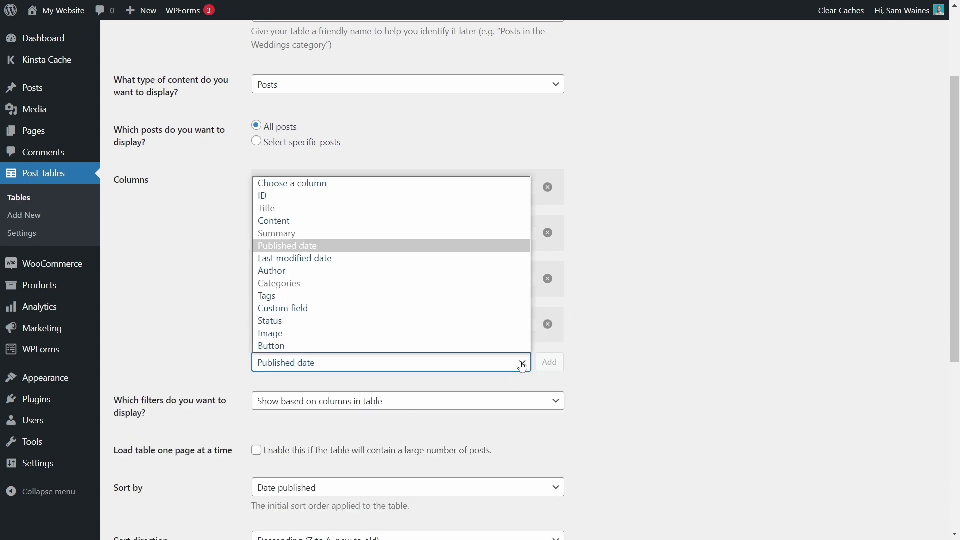
pyautogui.click(279, 345)
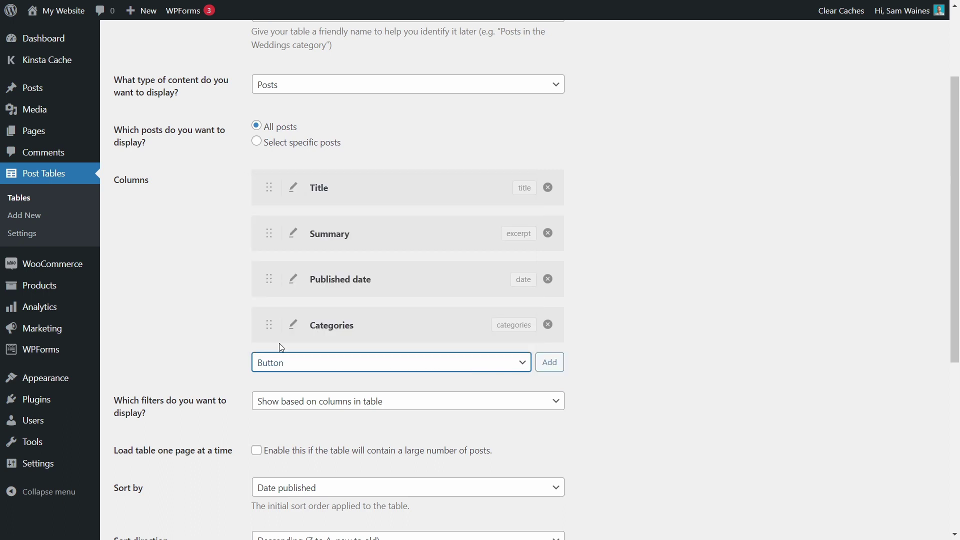
pyautogui.click(549, 362)
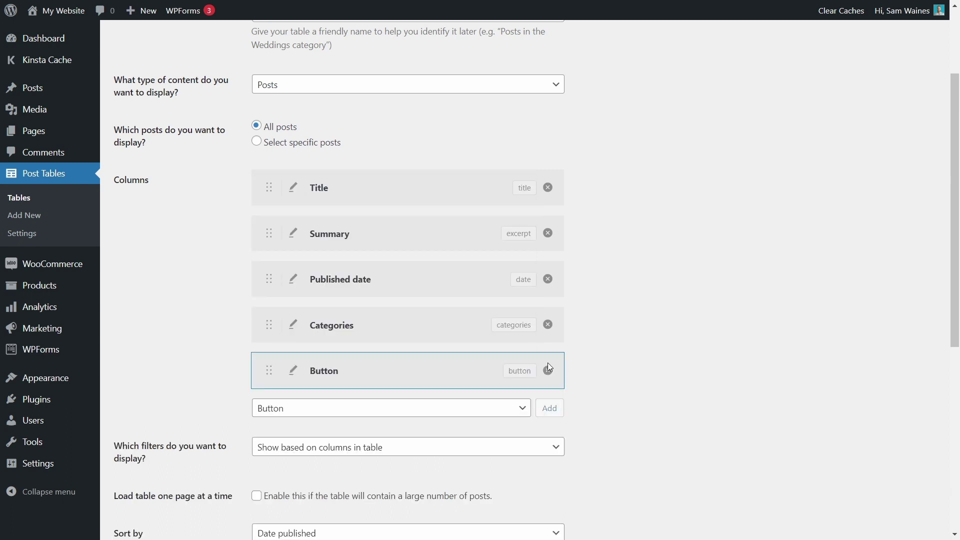
# Rename the Button column to 'Link'
pyautogui.scroll(-1, 397, 364)
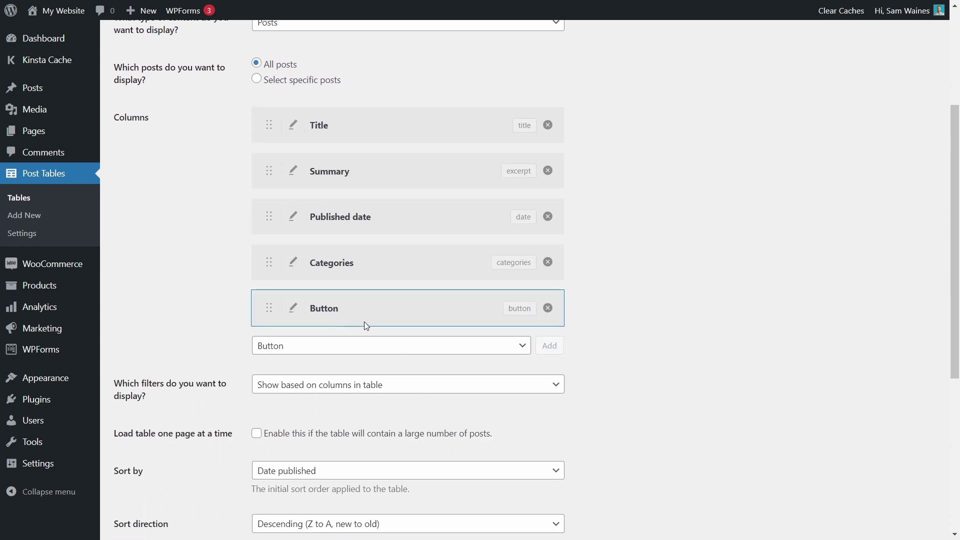
pyautogui.click(293, 308)
pyautogui.moveTo(352, 311); pyautogui.dragTo(284, 313)
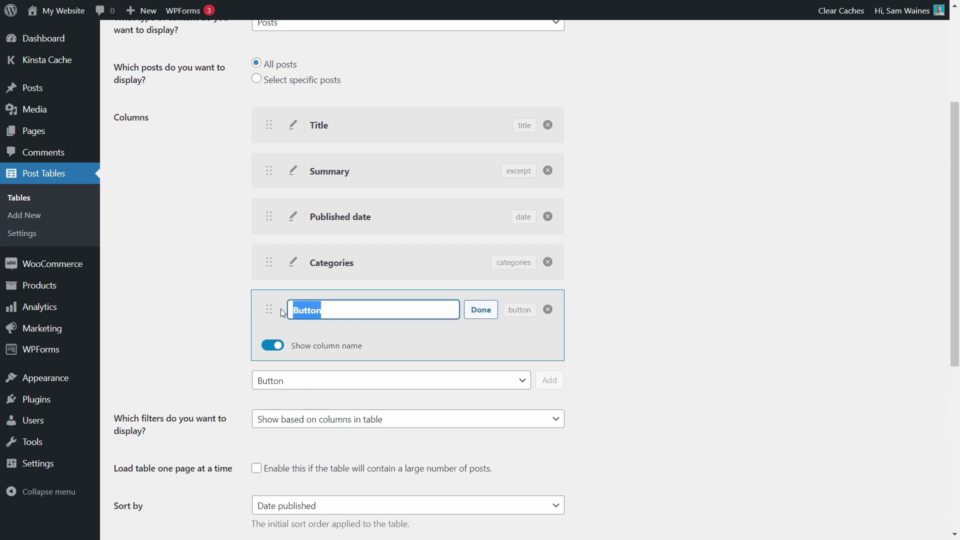
pyautogui.write('Link')
pyautogui.click(482, 310)
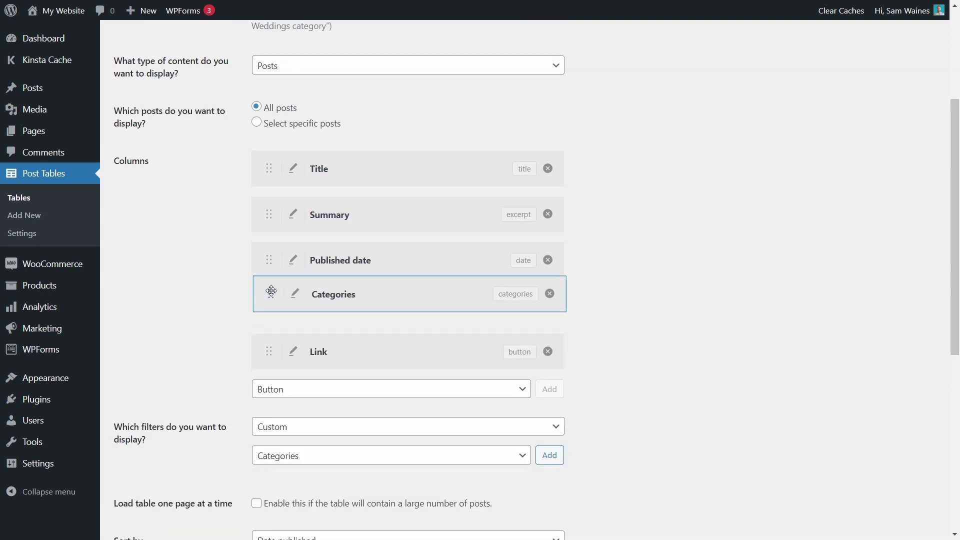
# Reorder columns: Categories directly under Title, Published date above Summary
pyautogui.moveTo(271, 291); pyautogui.dragTo(272, 214)
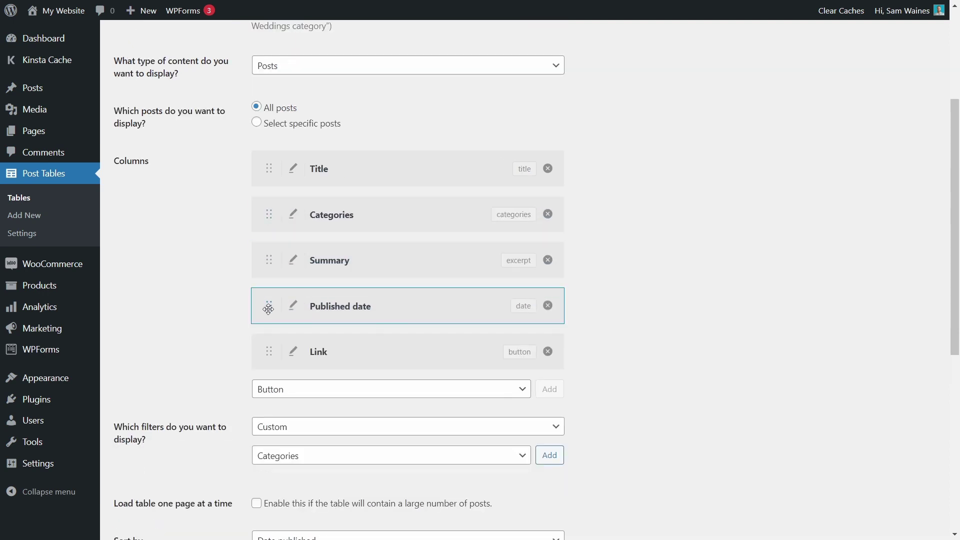
pyautogui.moveTo(265, 307); pyautogui.dragTo(269, 259)
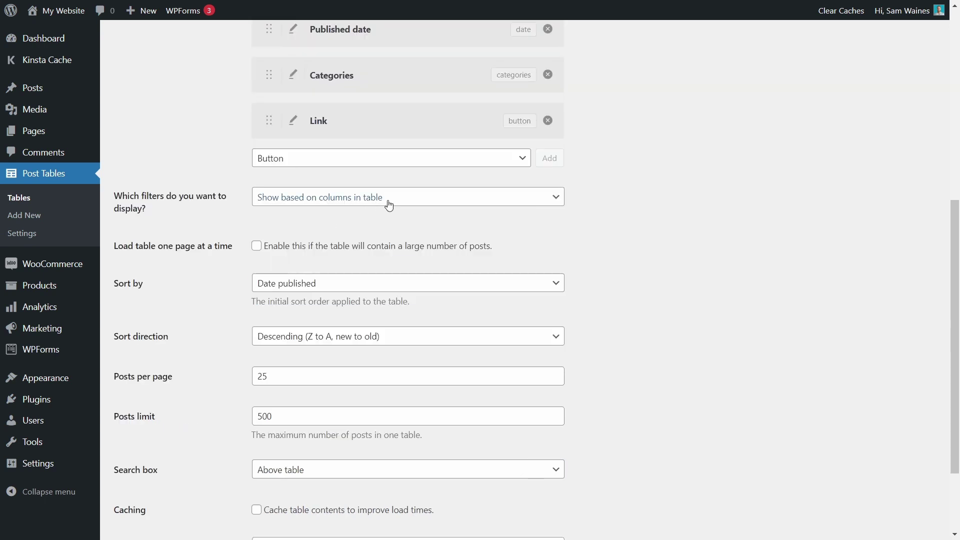
pyautogui.scroll(1, 401, 217)
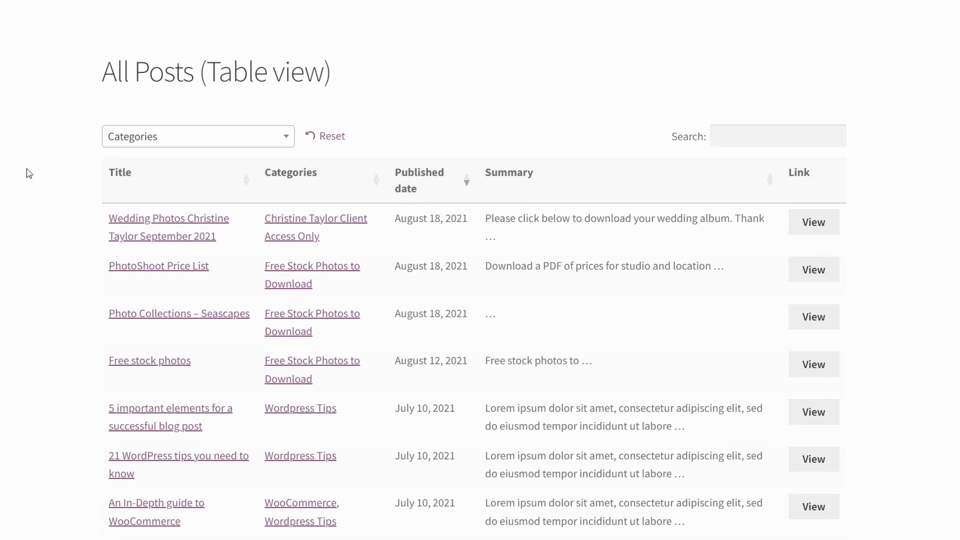
# Filter the live table by Free Stock Photos to Download, then reset the filter
pyautogui.click(281, 142)
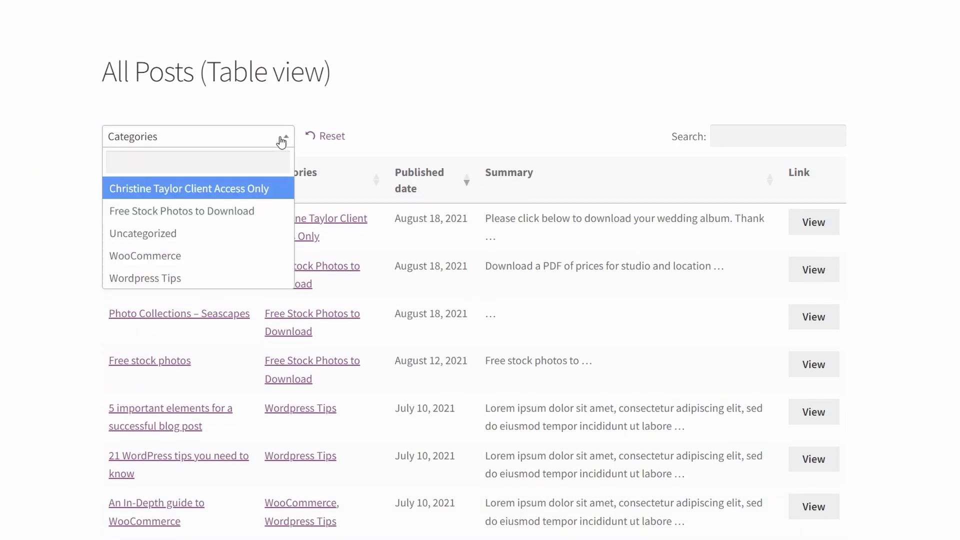
pyautogui.click(197, 210)
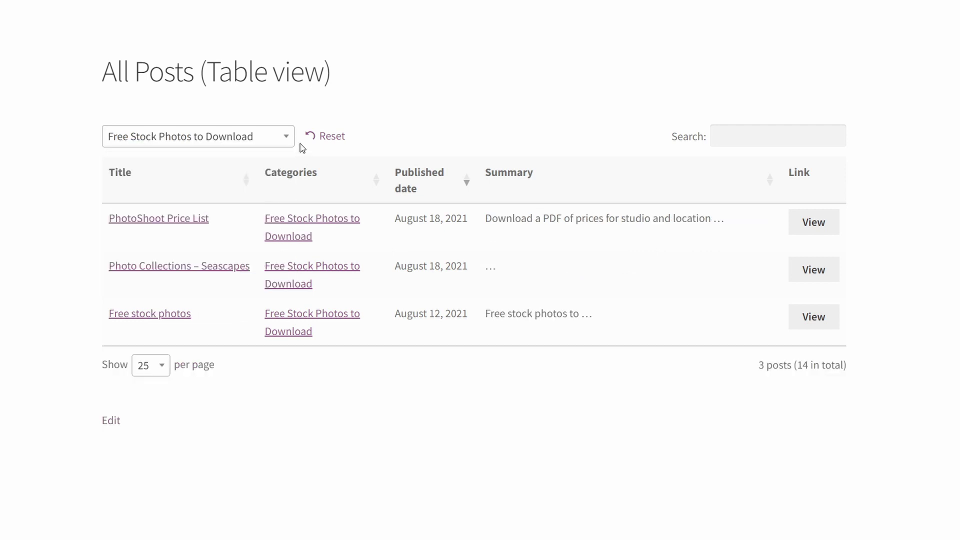
pyautogui.click(326, 136)
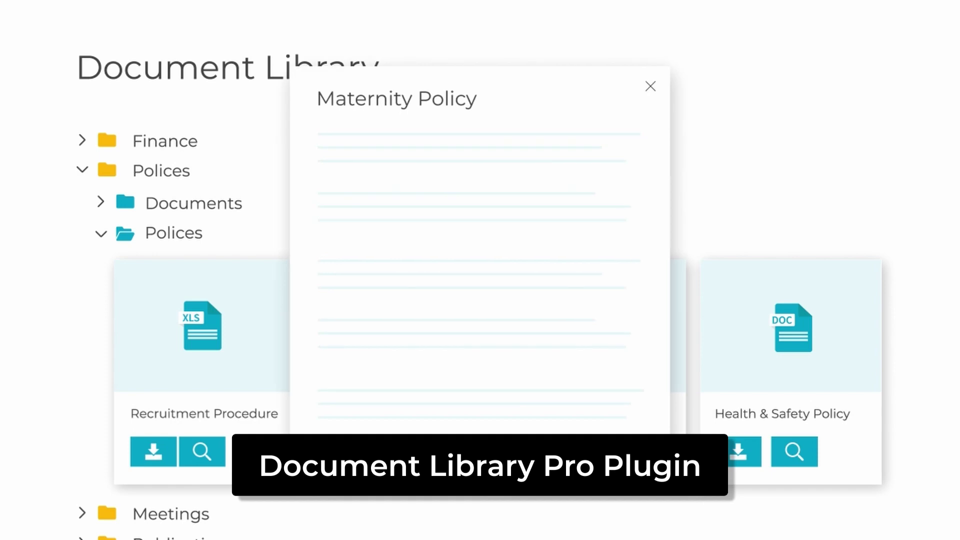
# Close the Maternity Policy preview and collapse the Polices folder
pyautogui.click(650, 87)
pyautogui.click(82, 171)
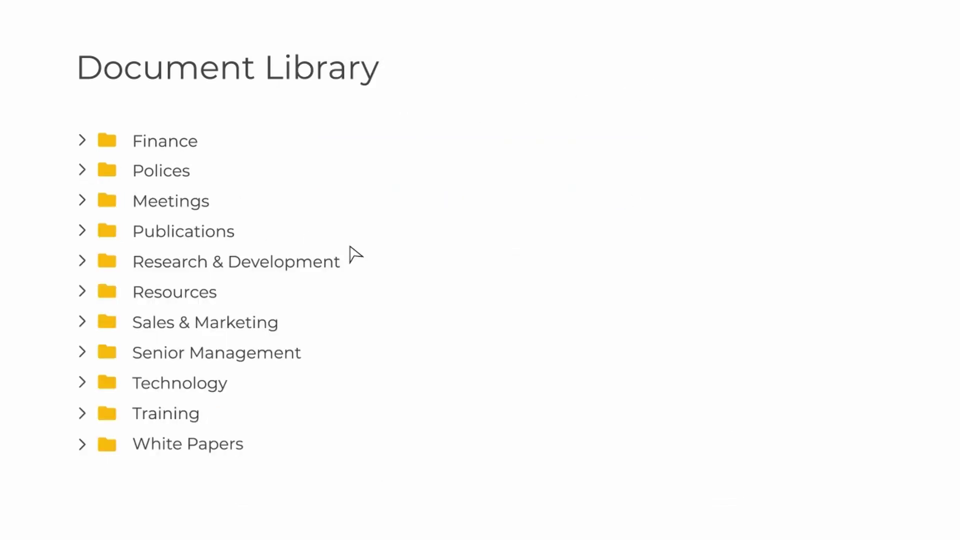